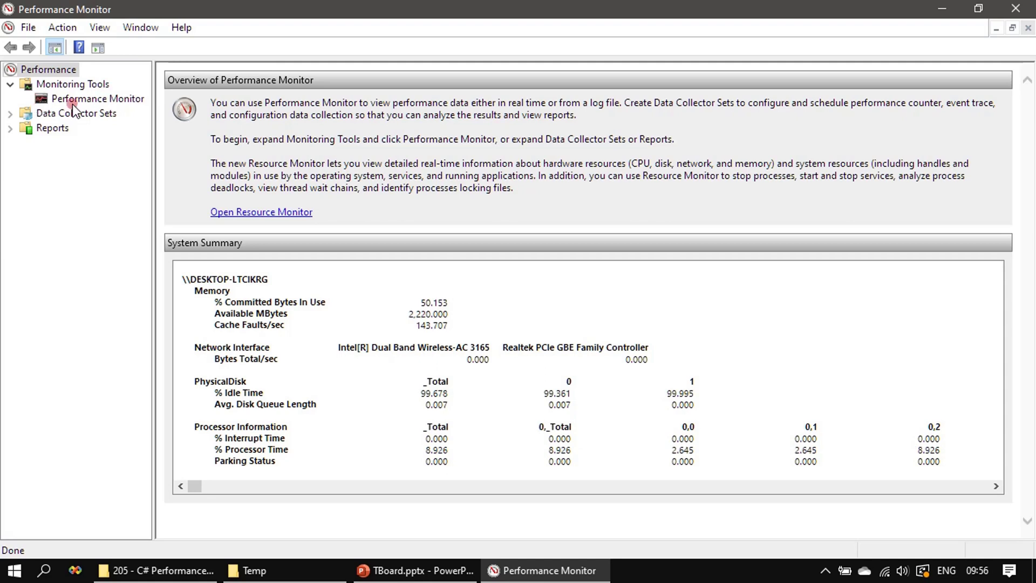
Open the live Performance Monitor graph, examine it, and remove the default % Processor Time counter.
click(111, 99)
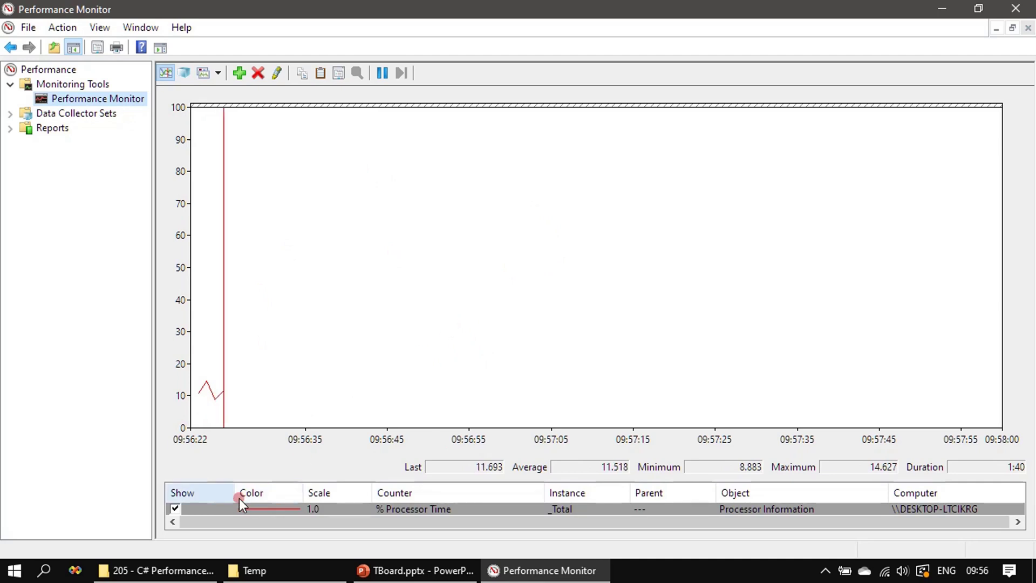
click(390, 510)
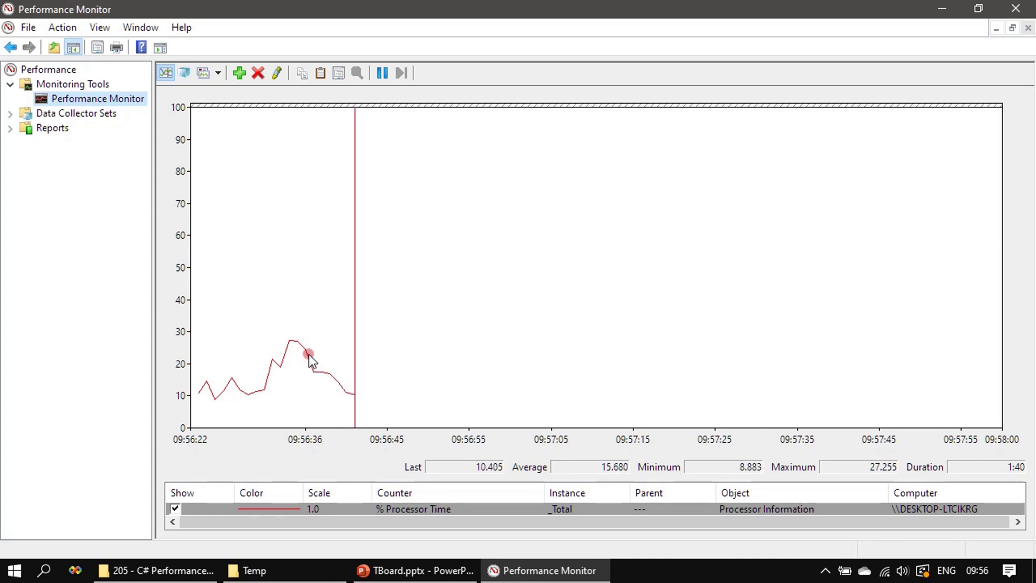
mouse_move(290, 341)
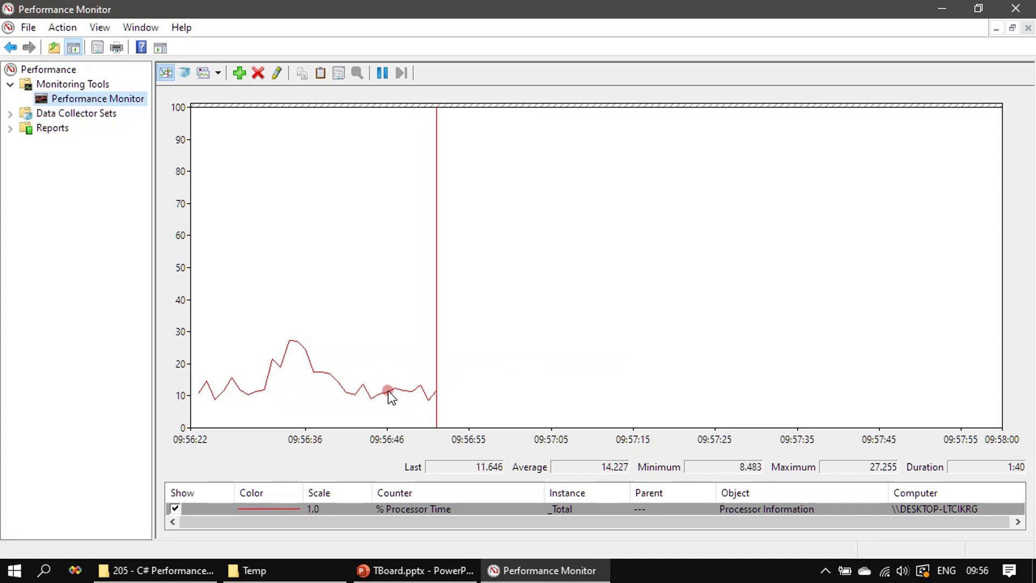
mouse_move(373, 398)
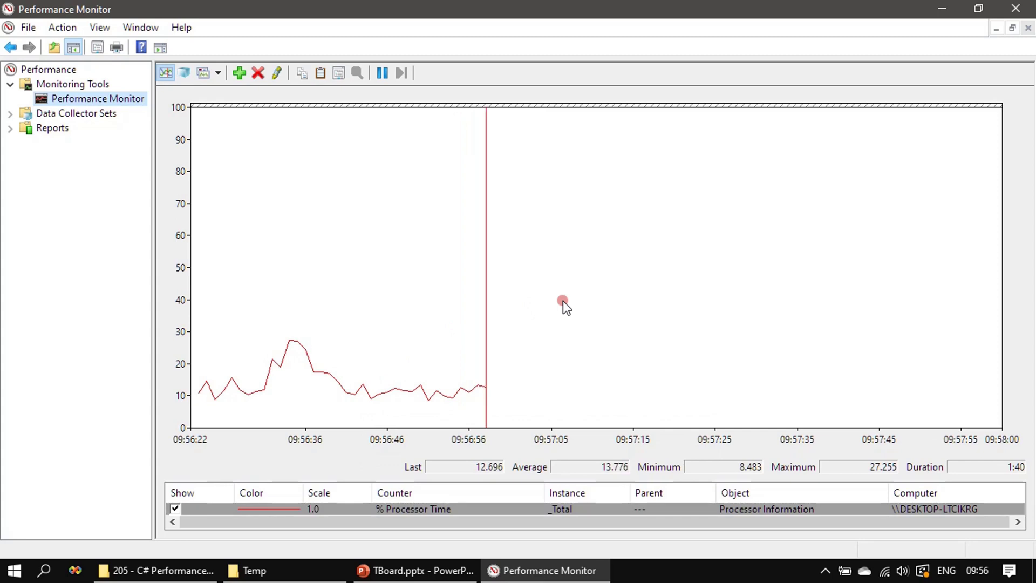
click(259, 73)
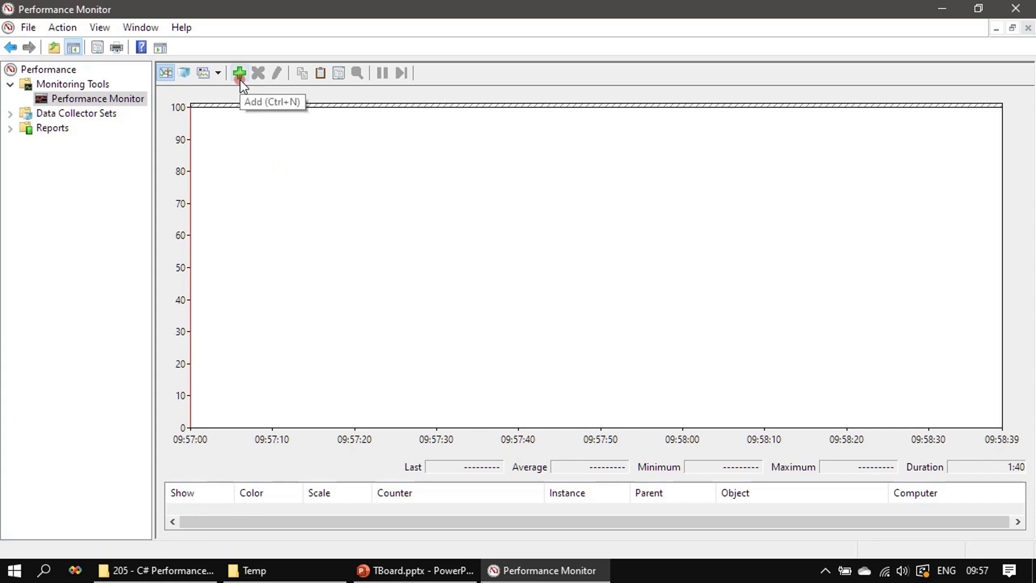
Start adding counters and browse the local computer's available categories down to Processor.
click(240, 80)
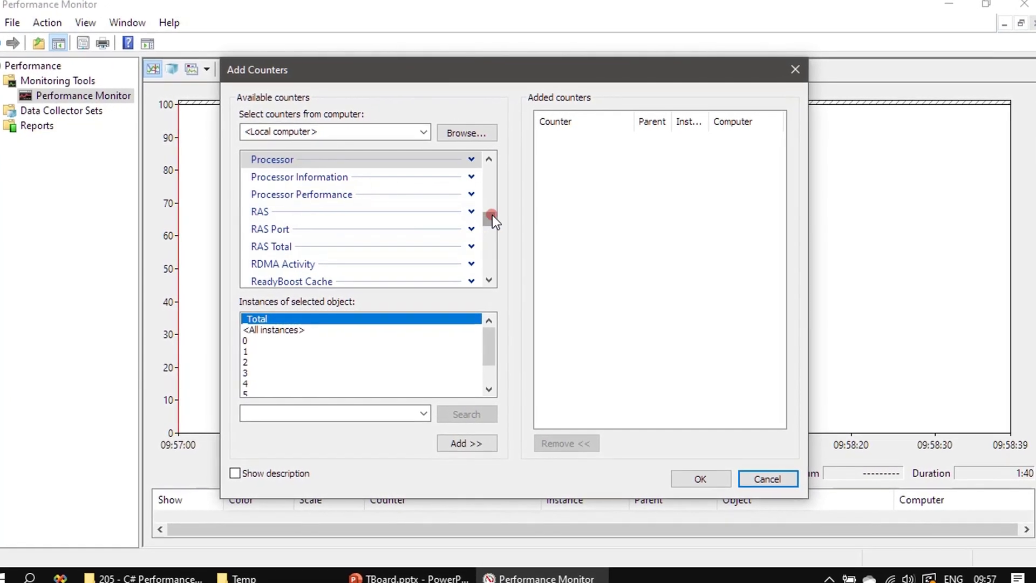
mouse_move(492, 215)
mouse_down()
mouse_move(485, 145)
mouse_move(408, 204)
mouse_move(308, 187)
mouse_up()
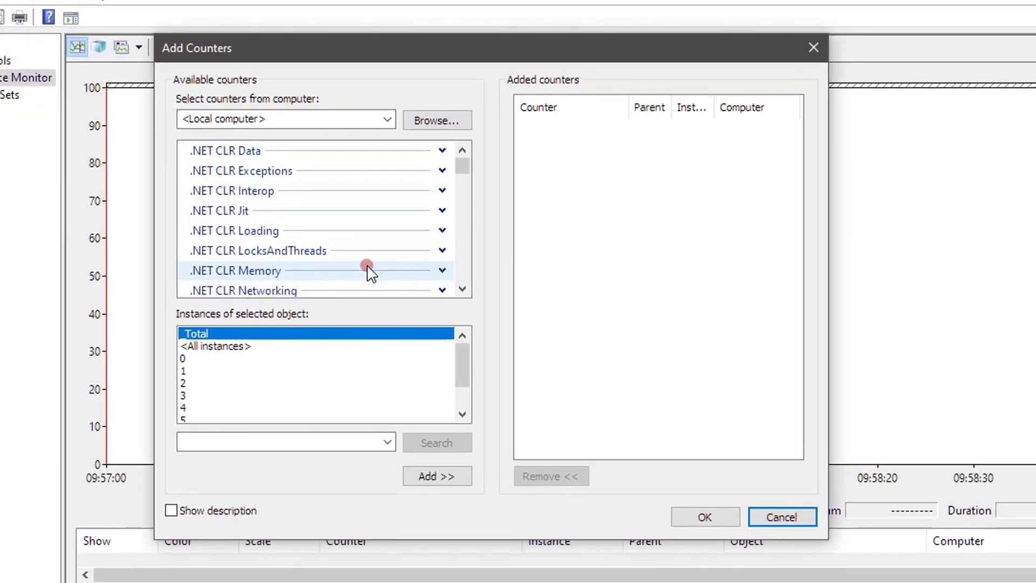
scroll(368, 272, down, 15)
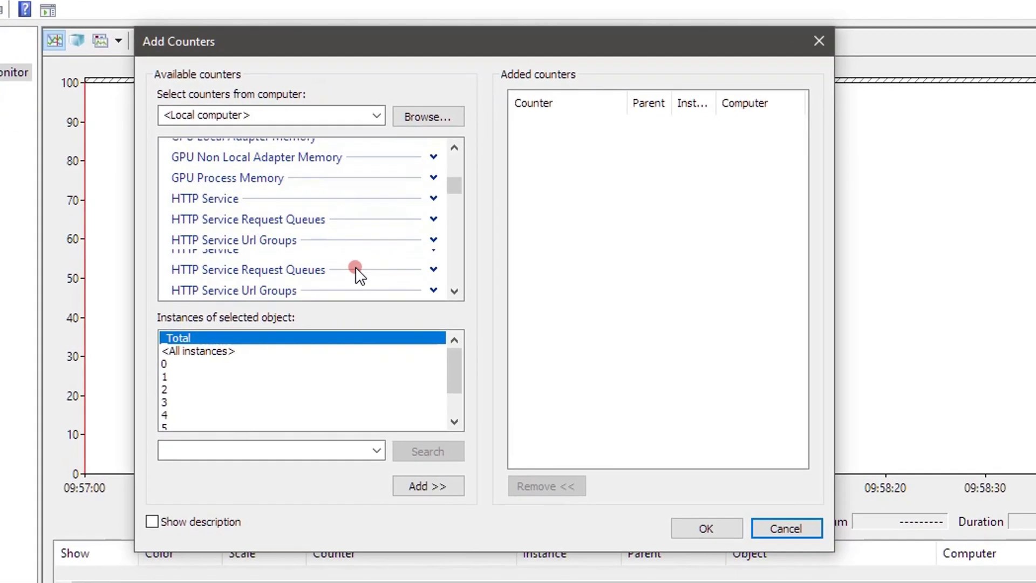
scroll(356, 269, down, 15)
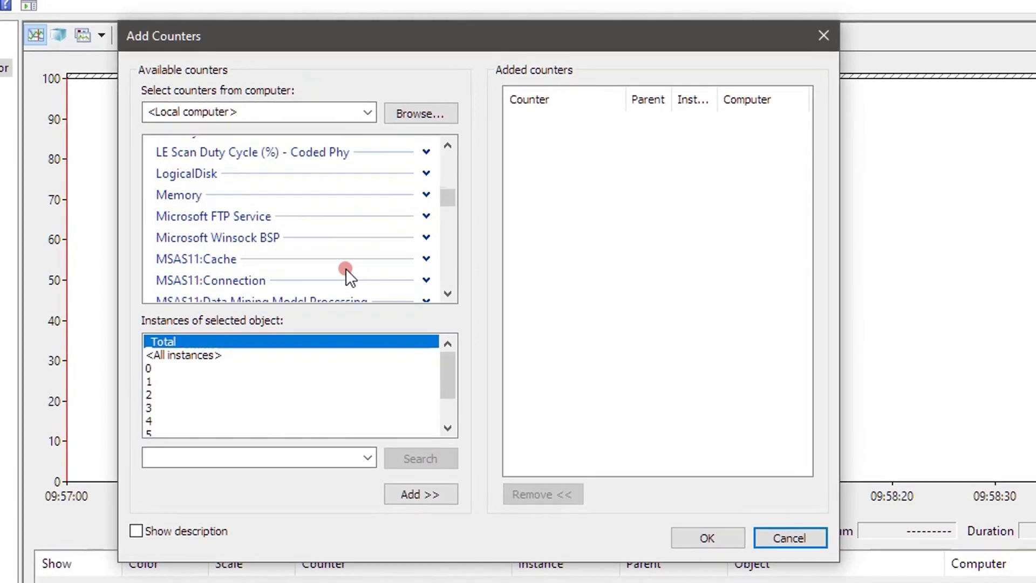
scroll(346, 267, down, 15)
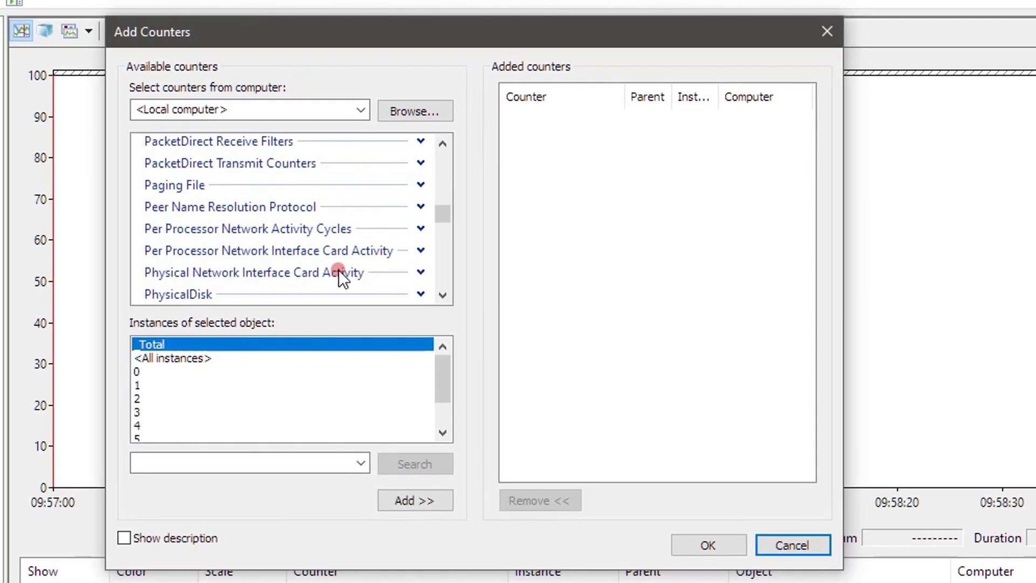
scroll(338, 269, down, 5)
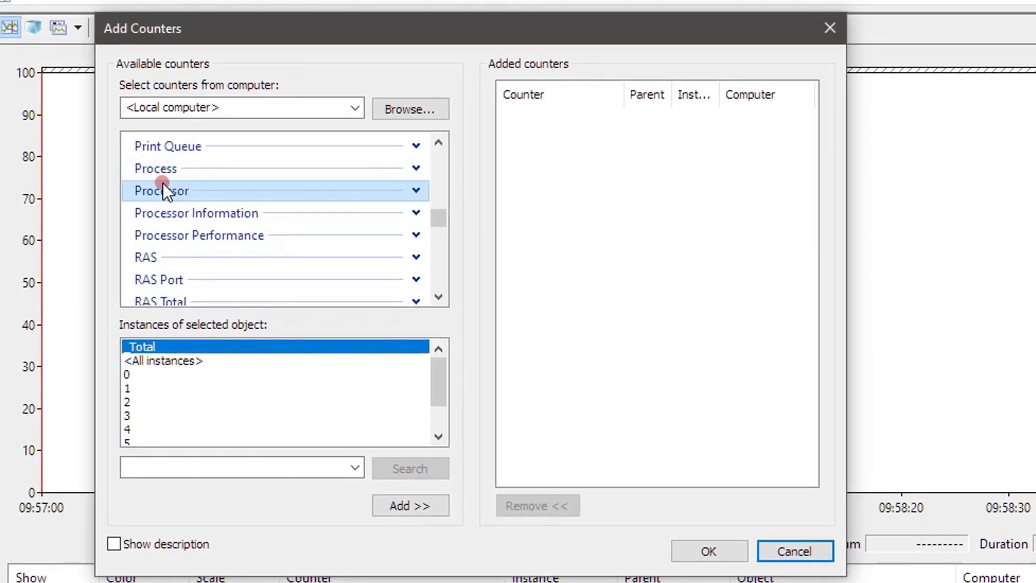
Examine the individual counters in the Processor category, such as % Processor Time and % User Time, and collapse the category.
click(416, 191)
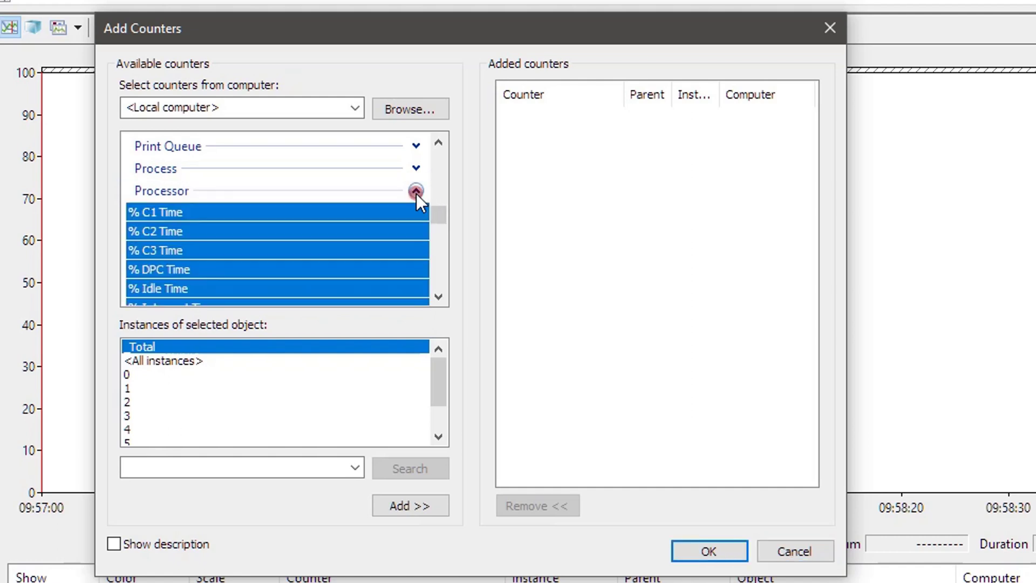
scroll(412, 240, down, 4)
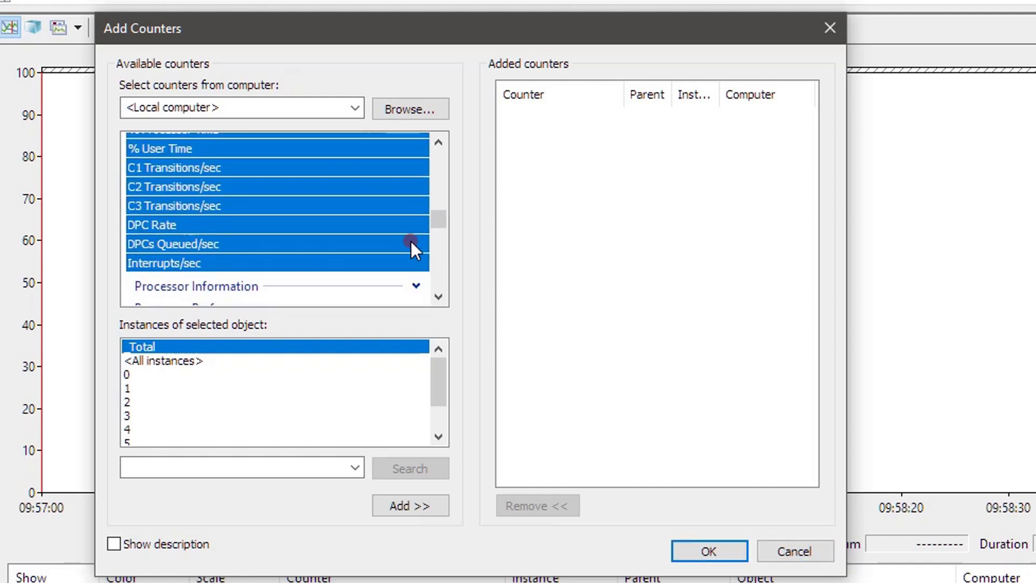
scroll(225, 193, up, 3)
click(226, 177)
scroll(253, 227, up, 1)
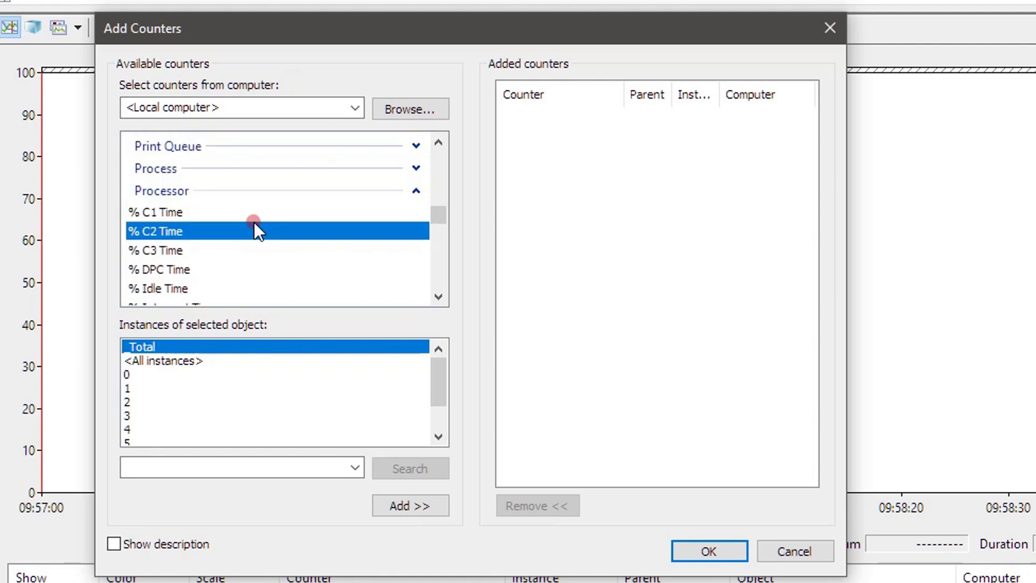
scroll(253, 221, down, 1)
click(170, 157)
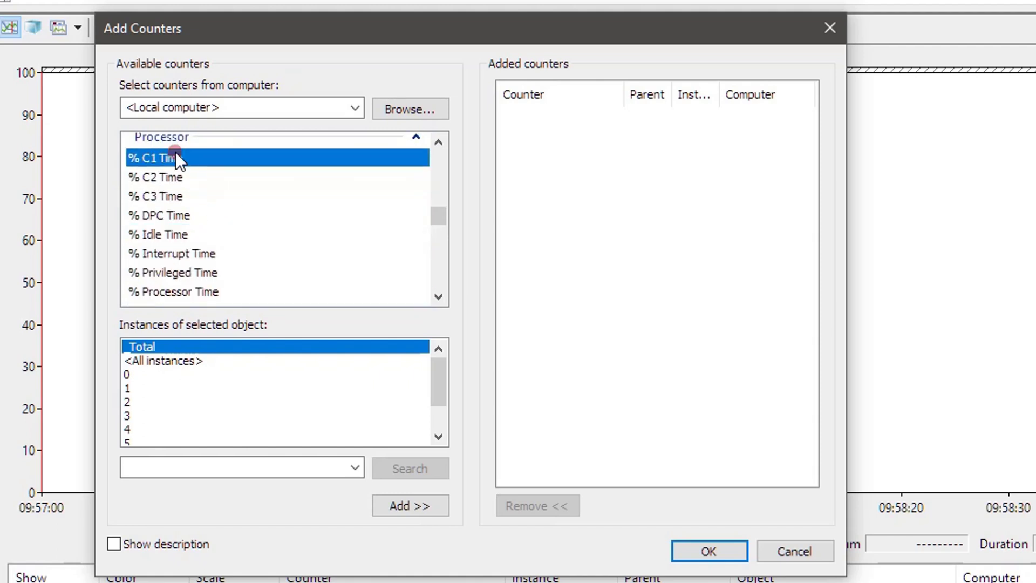
scroll(300, 236, down, 1)
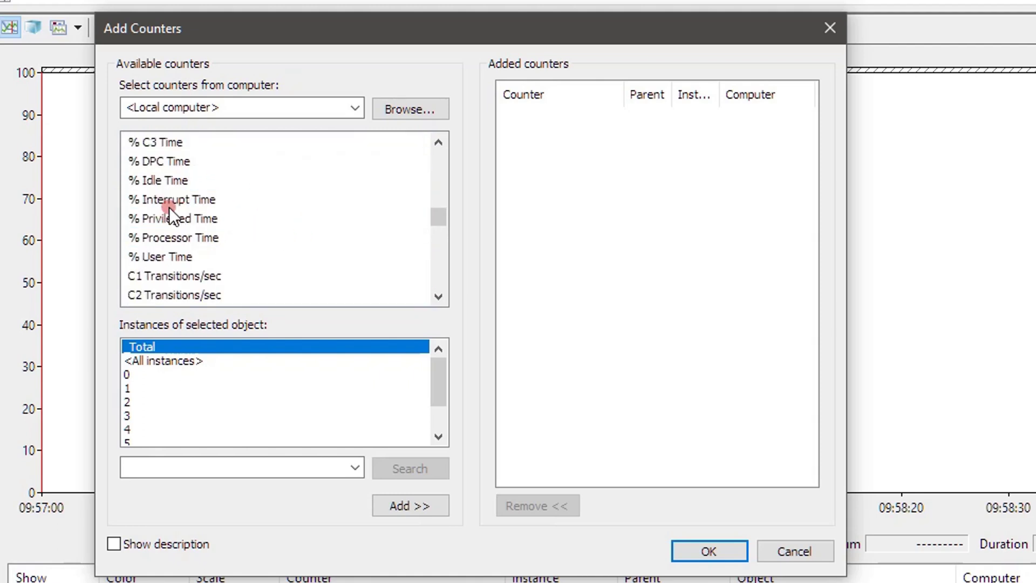
click(190, 239)
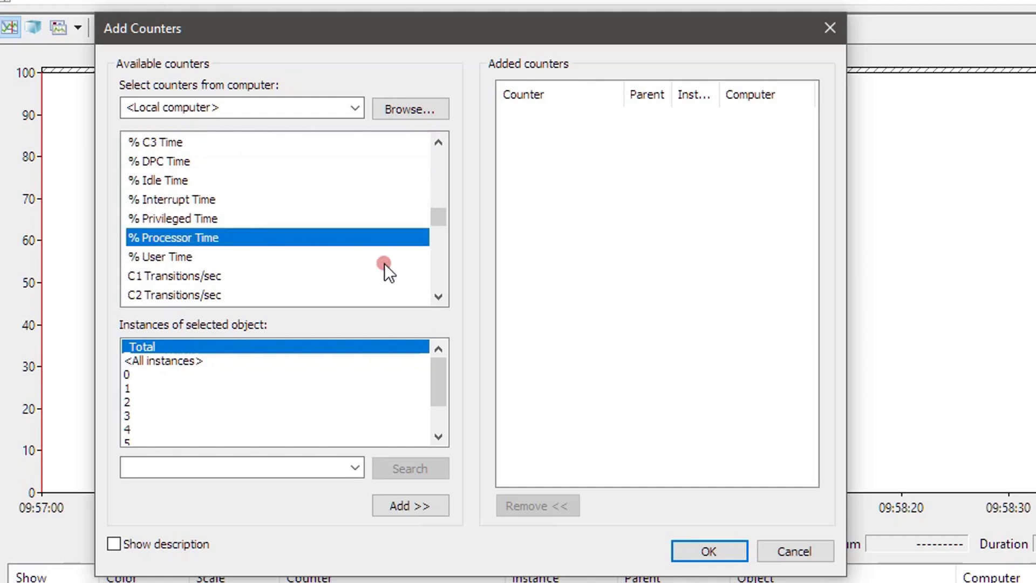
scroll(384, 264, down, 1)
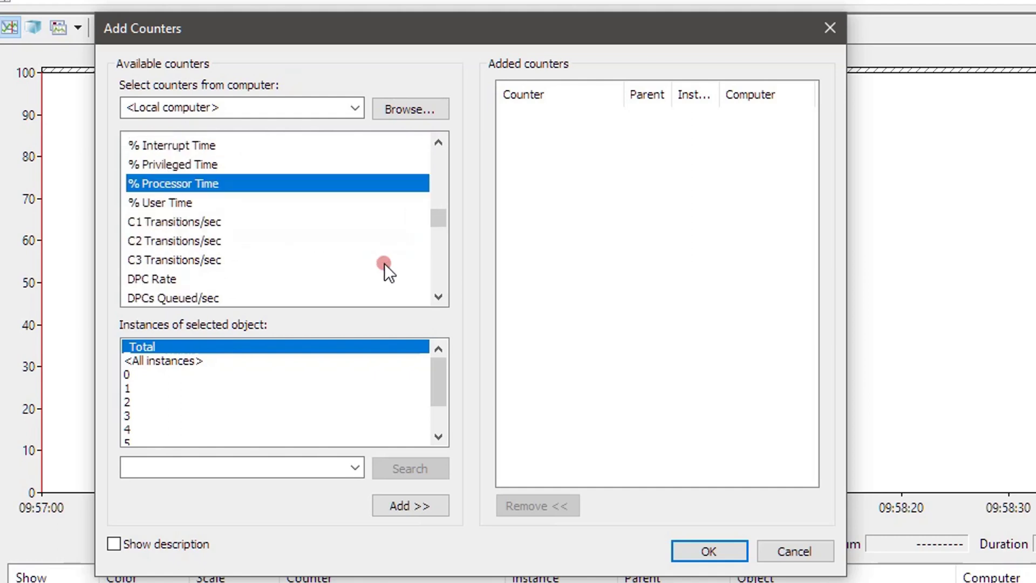
click(168, 202)
scroll(358, 225, down, 2)
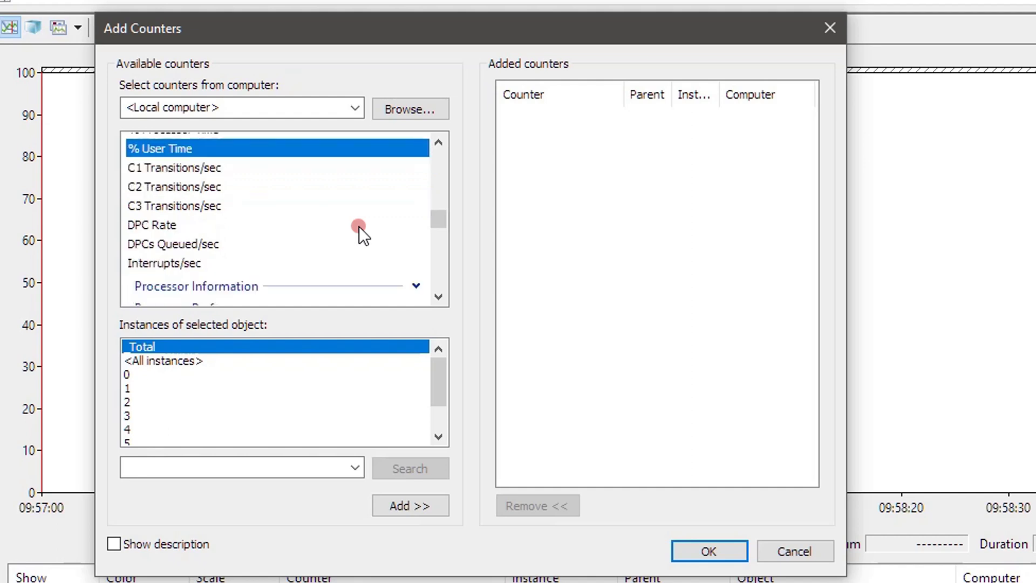
scroll(358, 225, up, 3)
scroll(358, 225, up, 2)
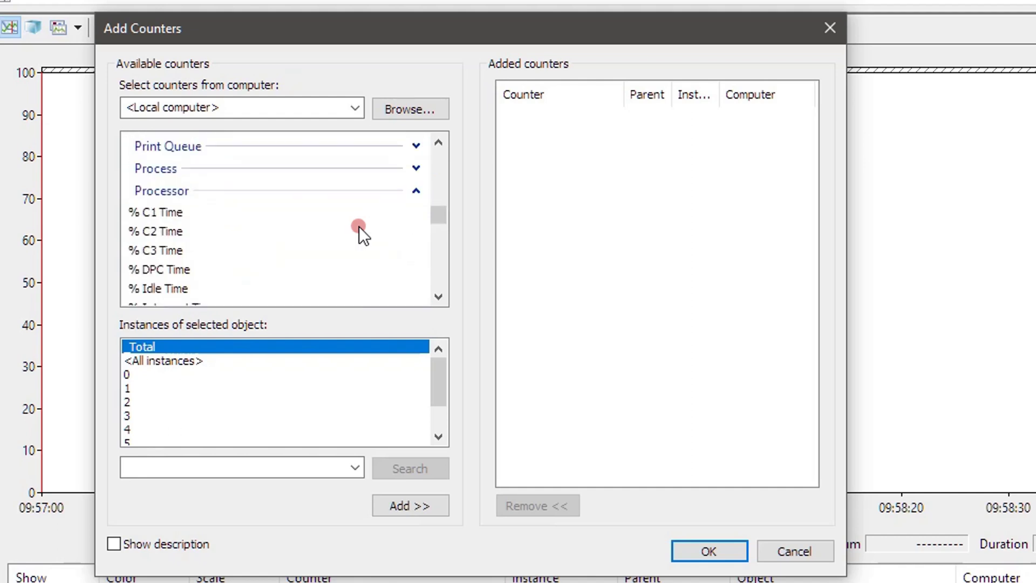
click(418, 193)
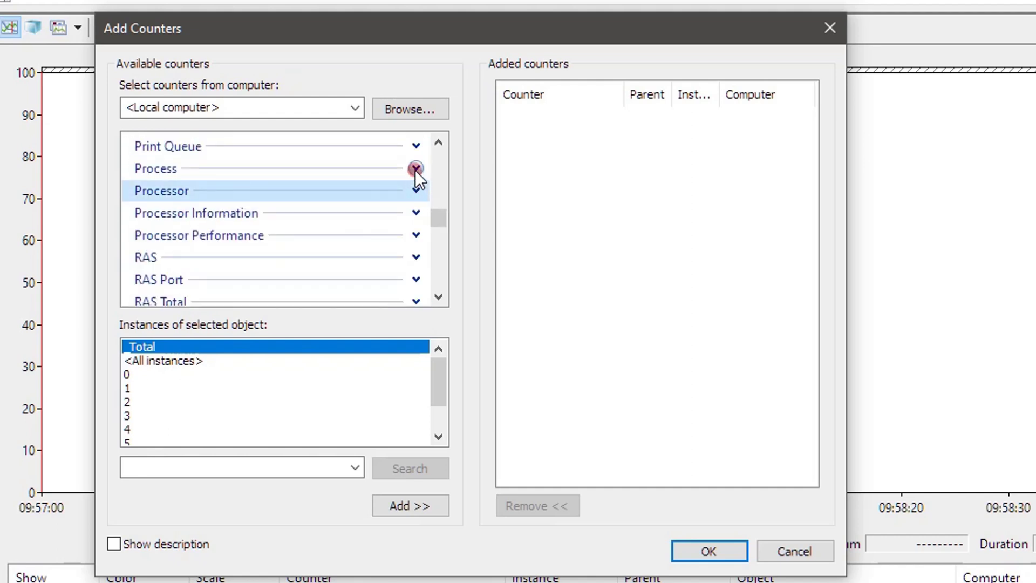
Expand the Process category, review its counters and select Private Bytes.
click(416, 168)
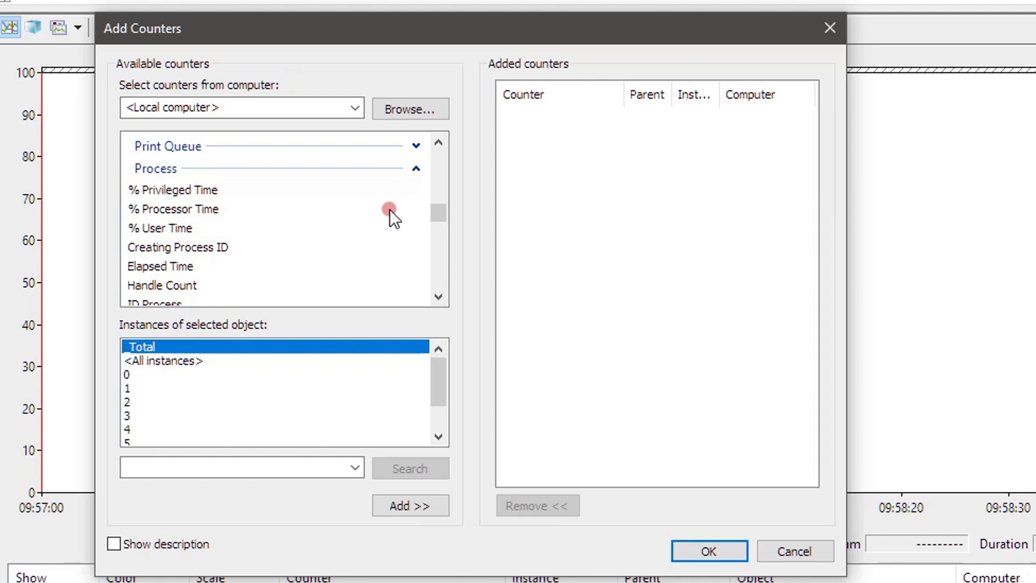
scroll(390, 209, down, 2)
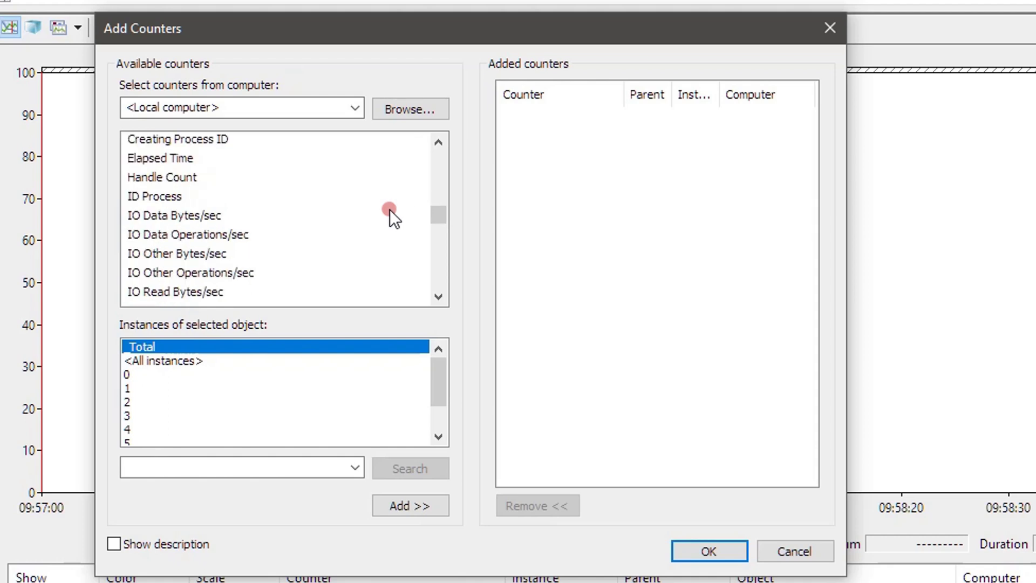
scroll(342, 202, down, 3)
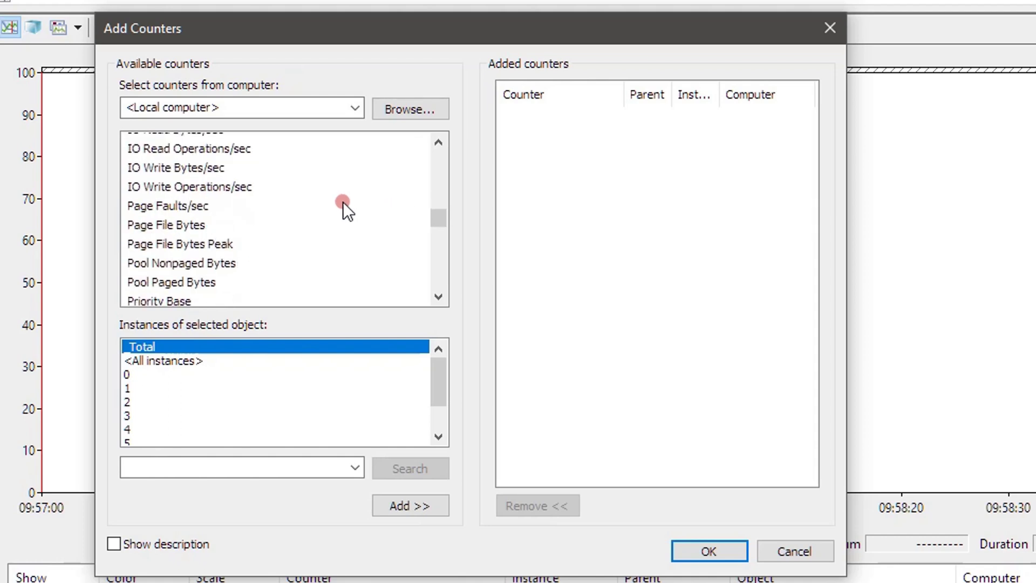
scroll(342, 202, up, 1)
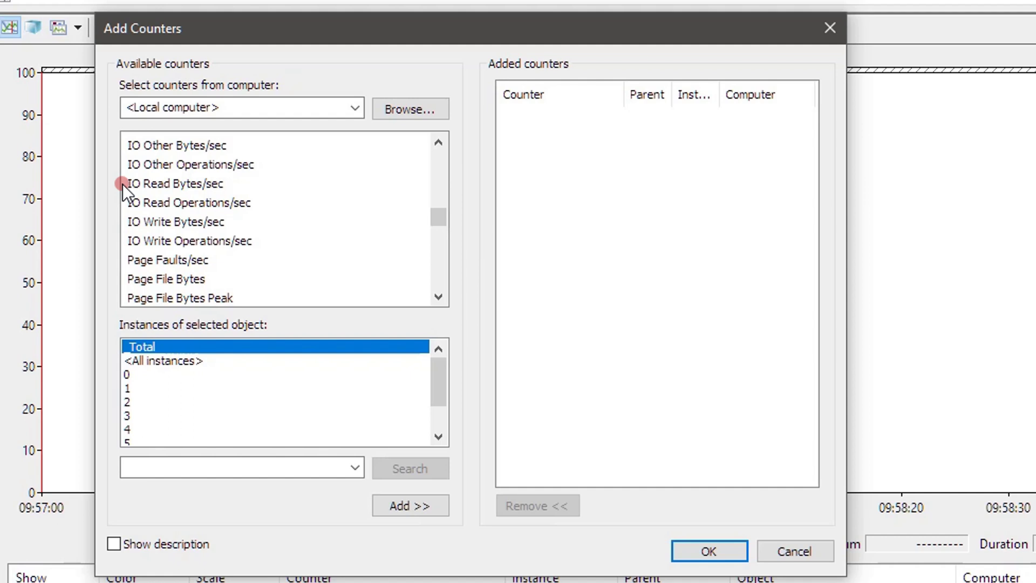
scroll(386, 232, down, 1)
scroll(386, 229, down, 1)
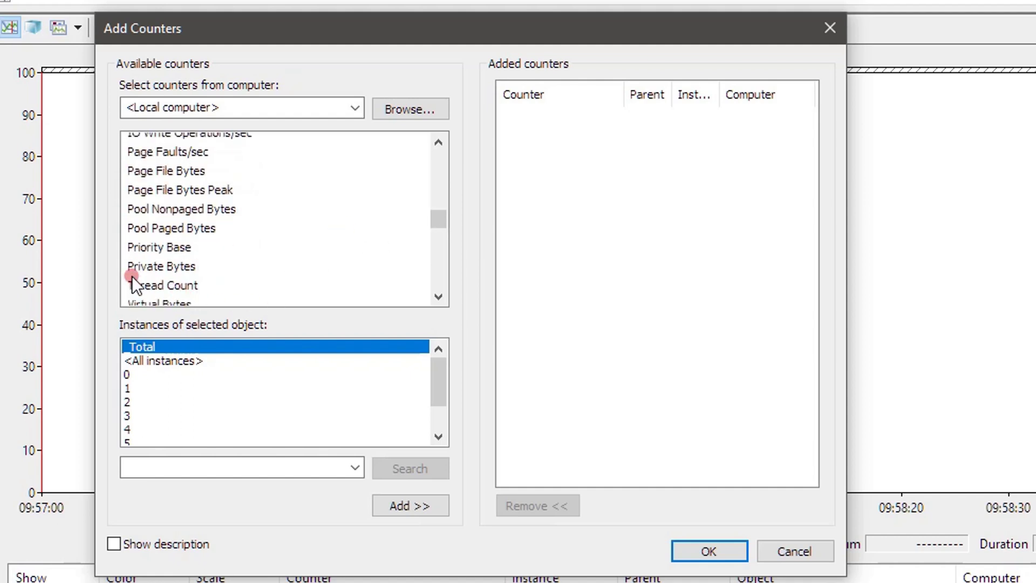
click(167, 266)
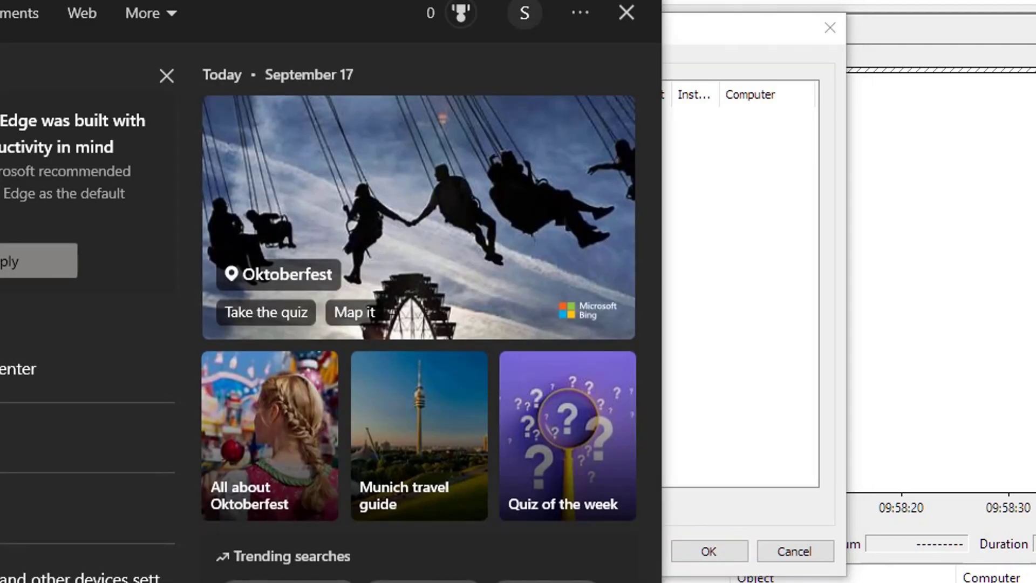
Search Windows for notepad and launch Notepad so it runs as a process.
text(note)
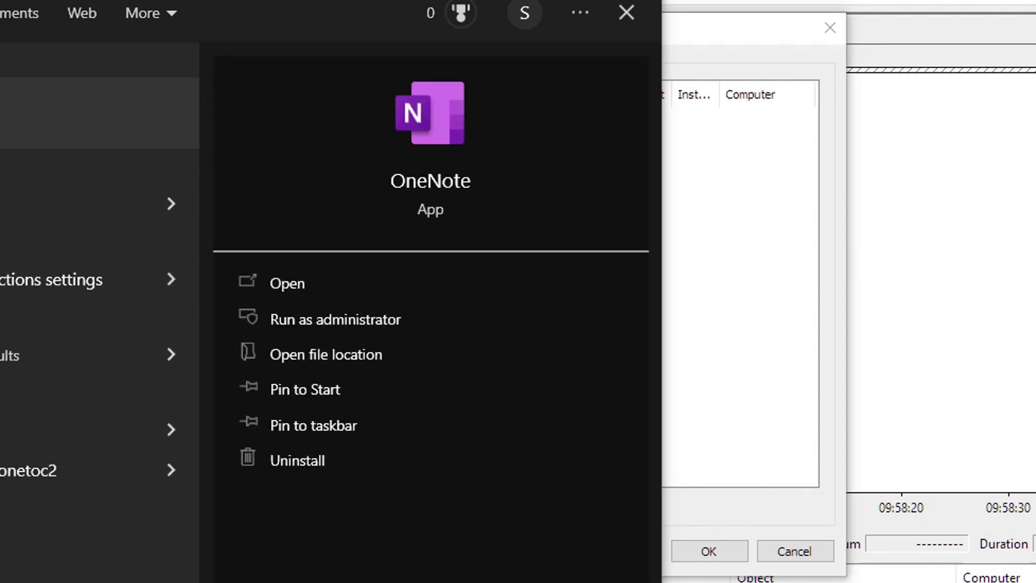
text(pad)
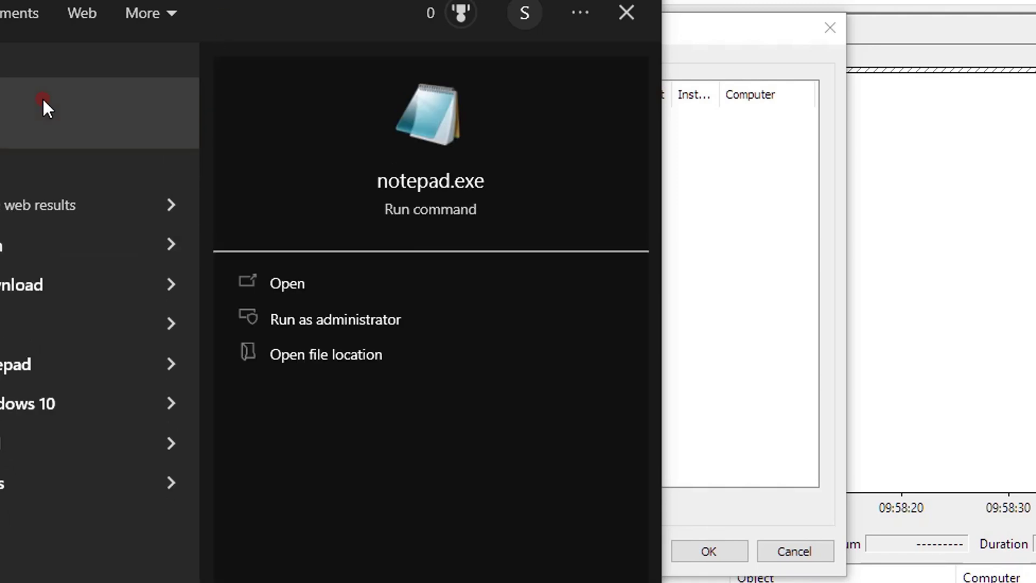
click(42, 97)
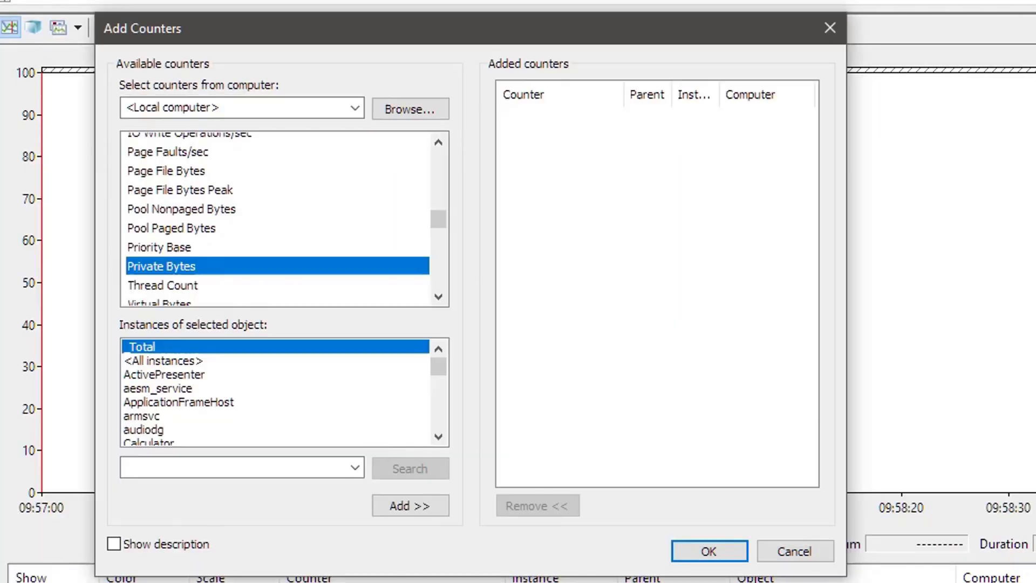
Look through the process instances of the Private Bytes counter for notepad, and cancel adding counters.
click(156, 247)
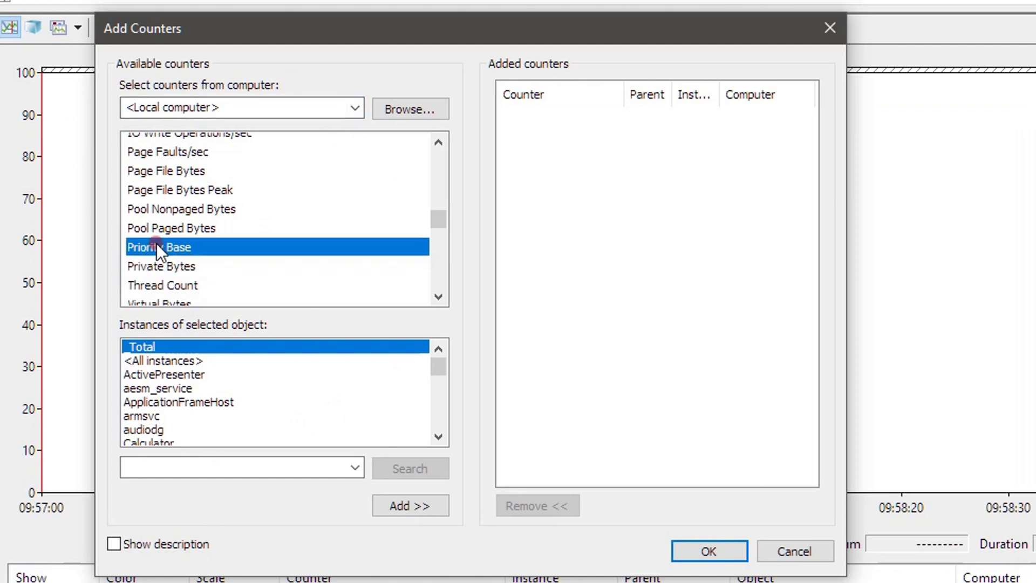
click(160, 264)
scroll(262, 384, down, 5)
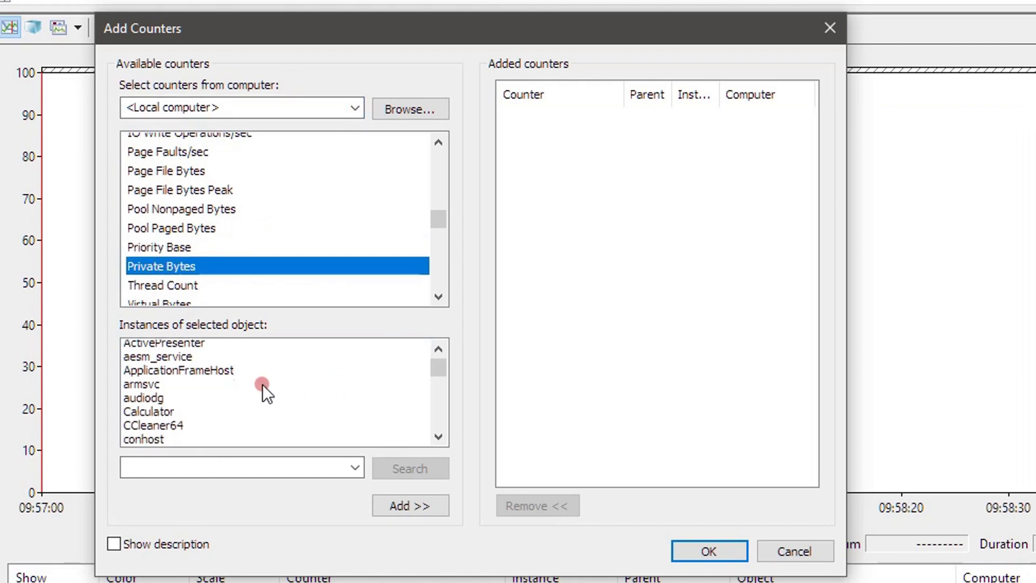
scroll(262, 384, down, 8)
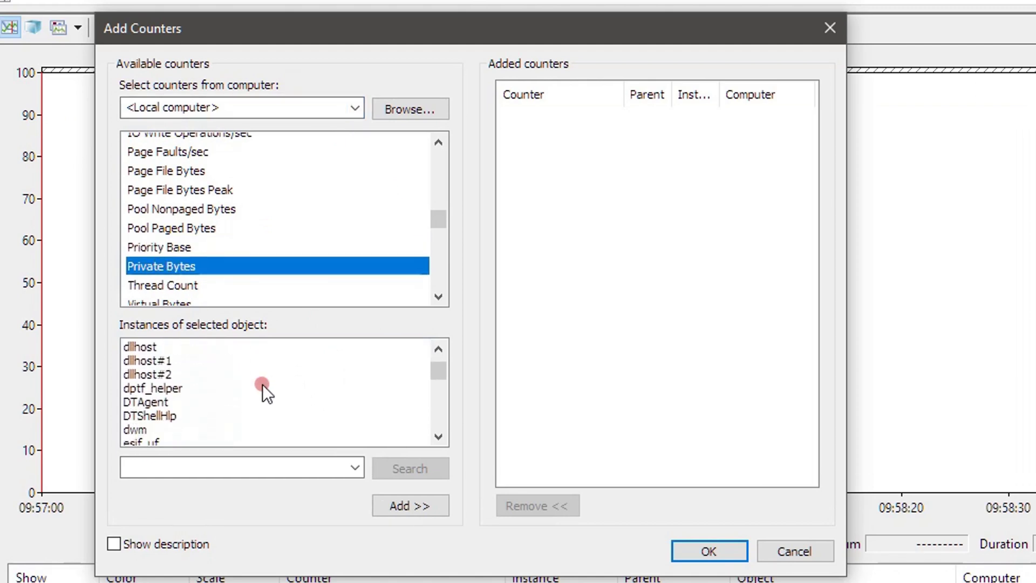
scroll(262, 384, down, 5)
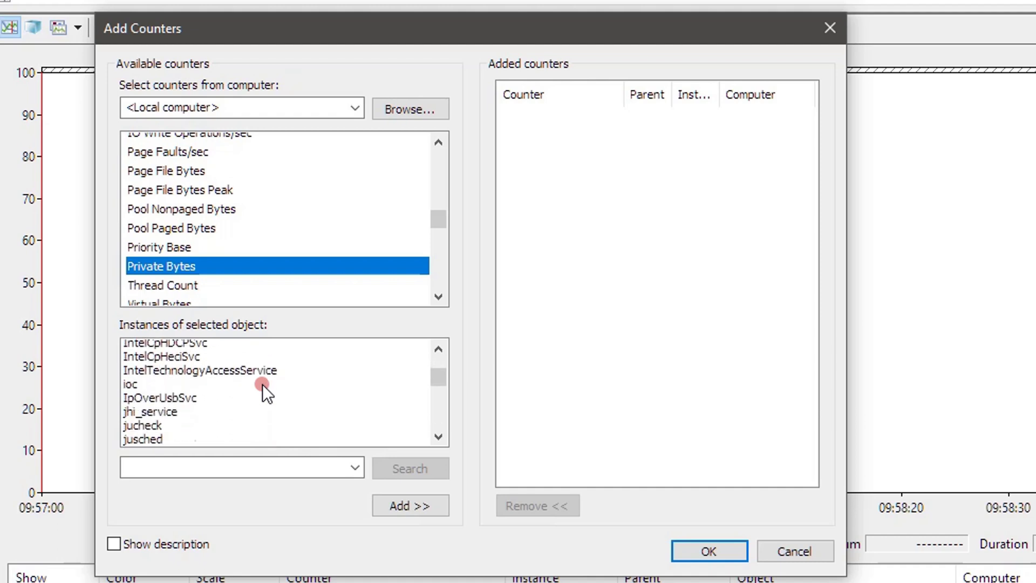
scroll(263, 384, down, 6)
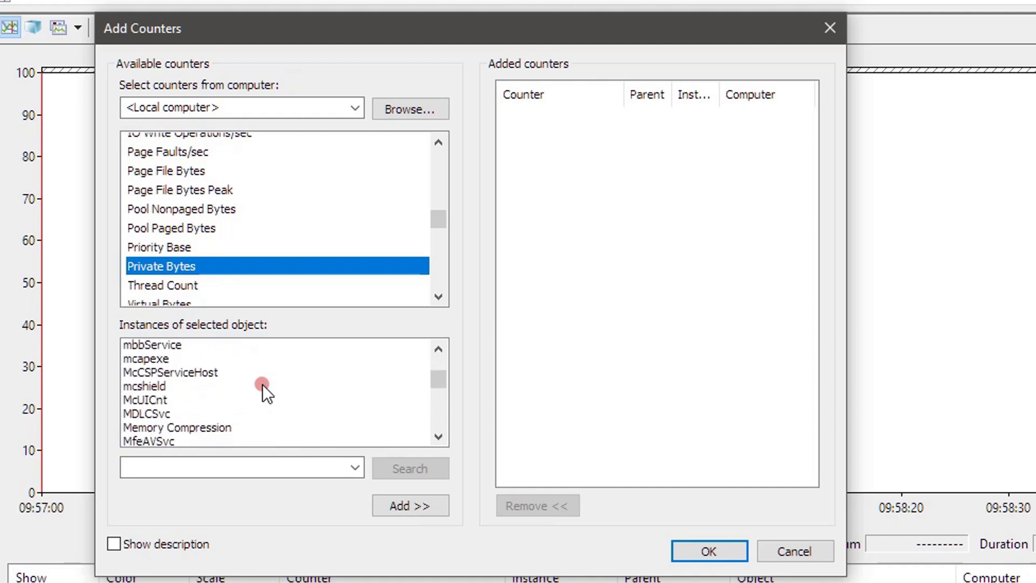
scroll(262, 384, down, 3)
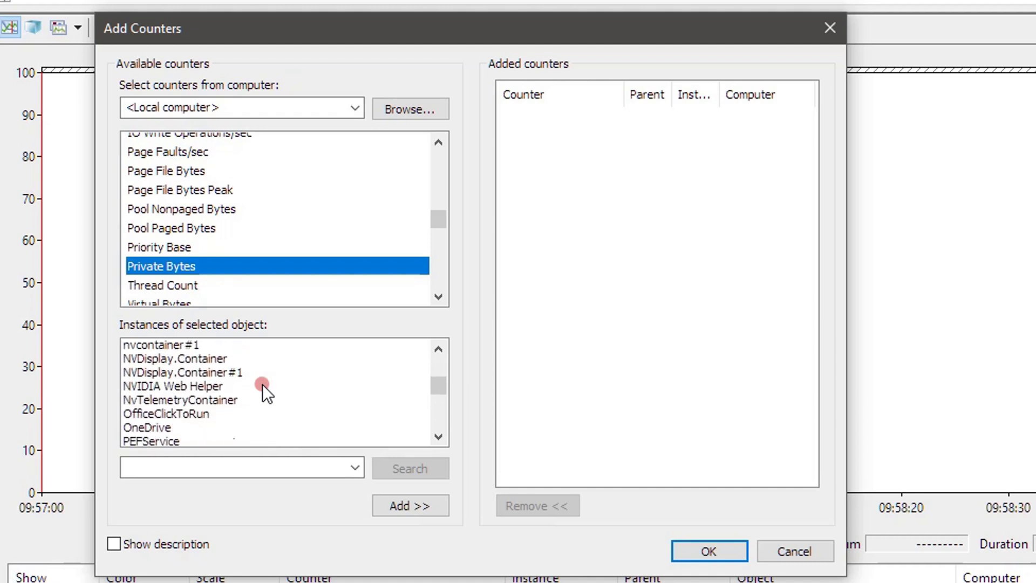
scroll(262, 384, up, 3)
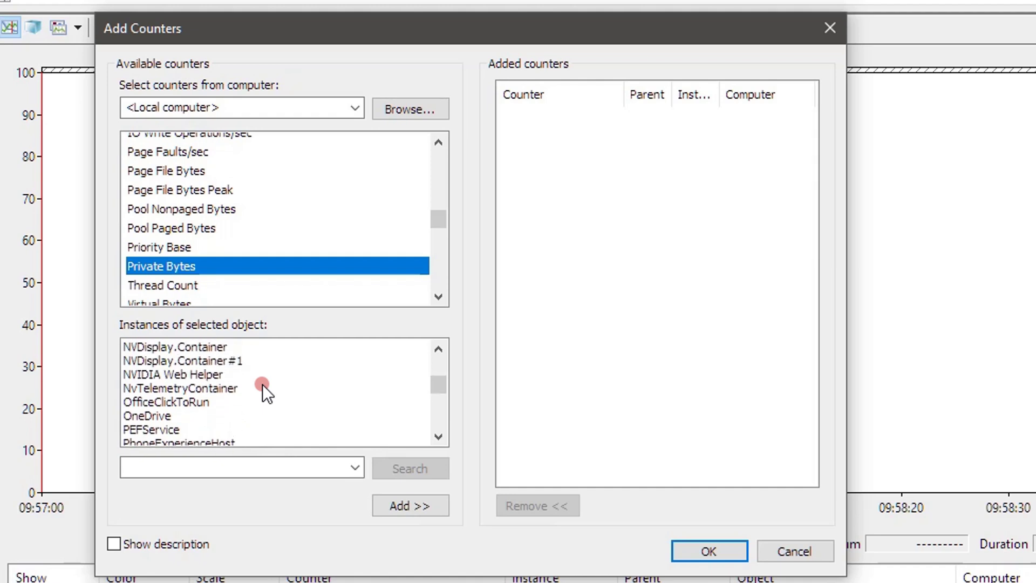
scroll(262, 384, up, 1)
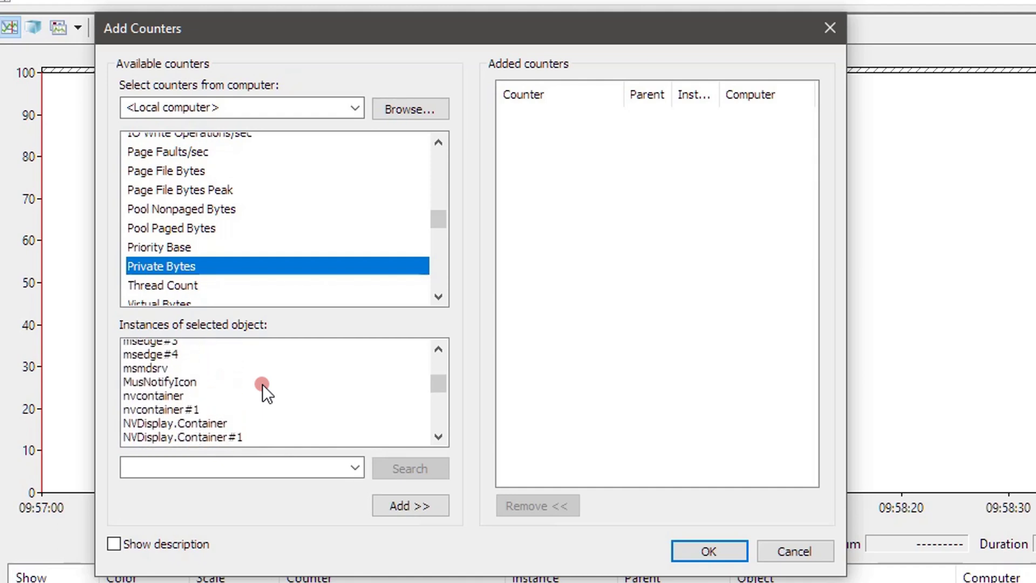
scroll(262, 384, down, 2)
scroll(262, 384, down, 1)
scroll(262, 384, up, 2)
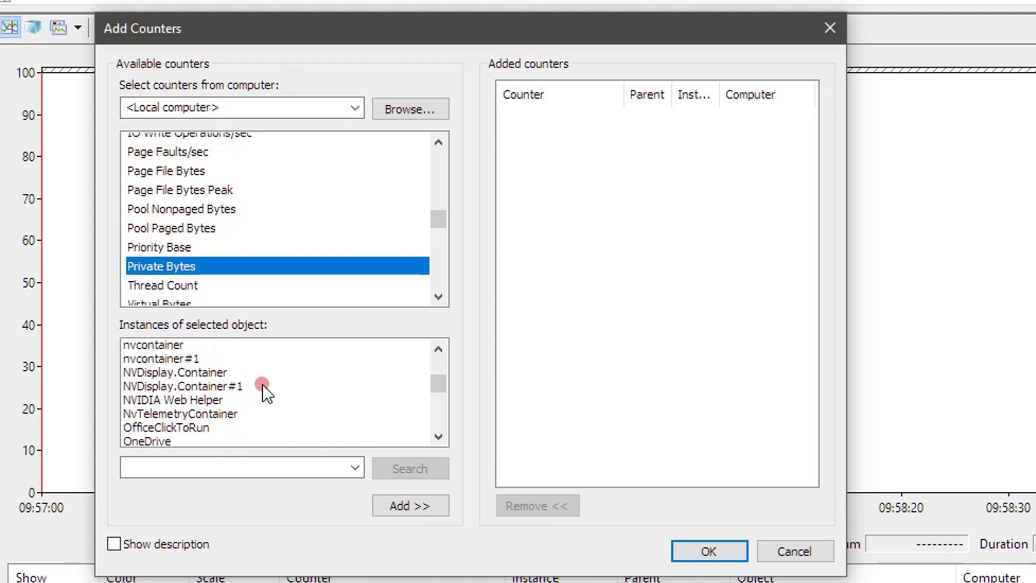
click(801, 551)
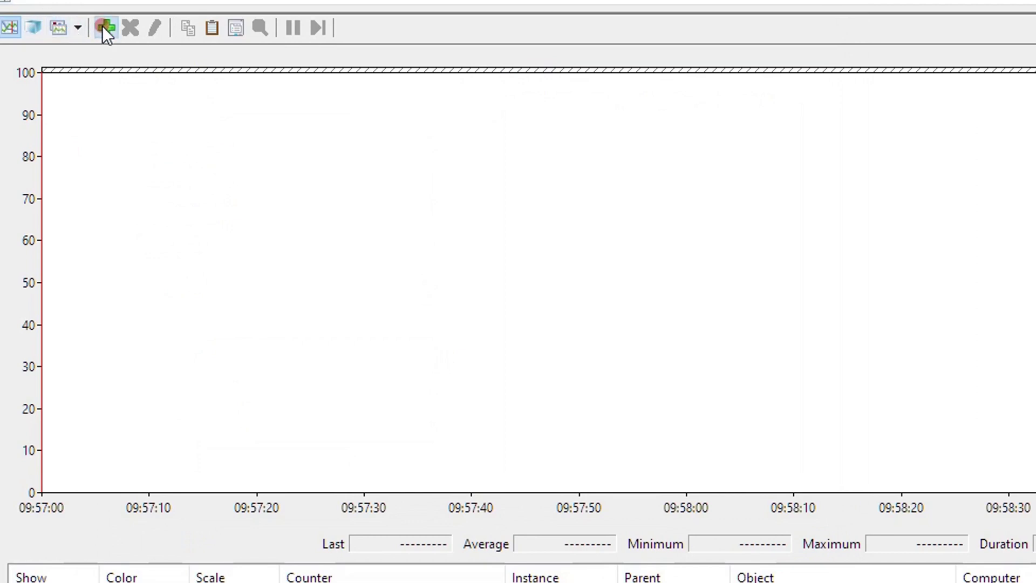
Start adding counters again, expand the Process category and select its Private Bytes counter.
click(103, 26)
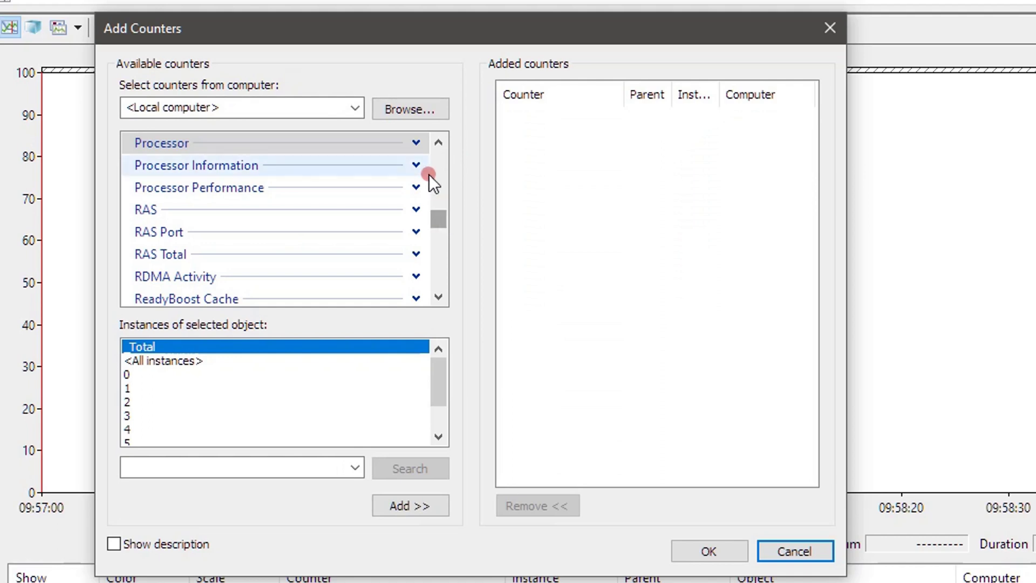
click(416, 143)
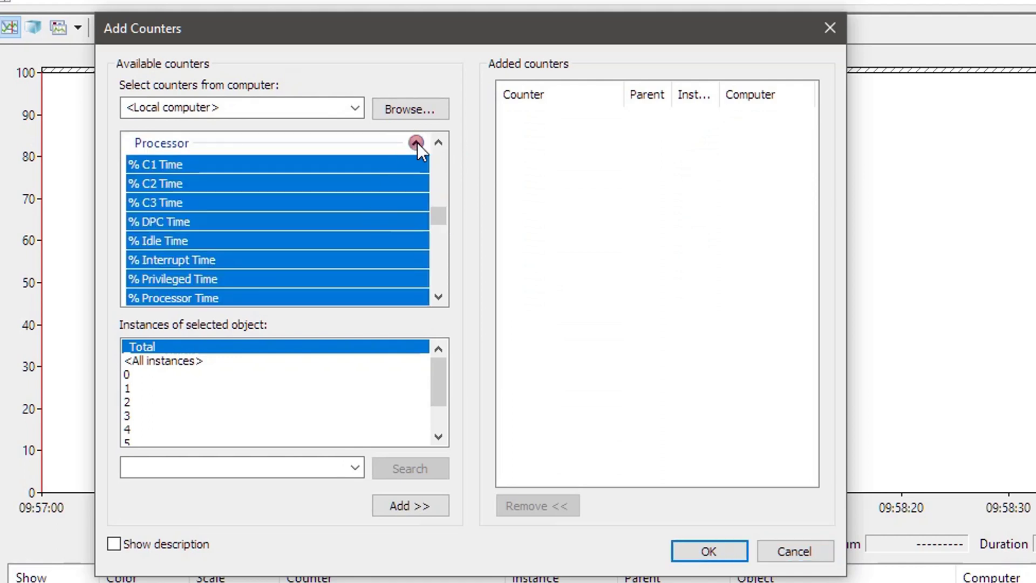
click(415, 143)
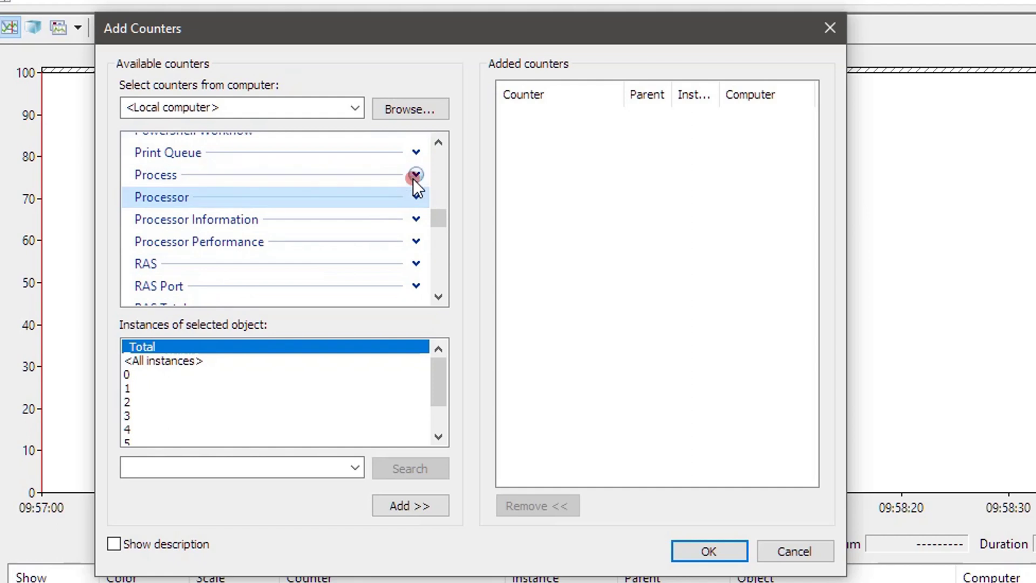
click(415, 174)
scroll(341, 221, down, 6)
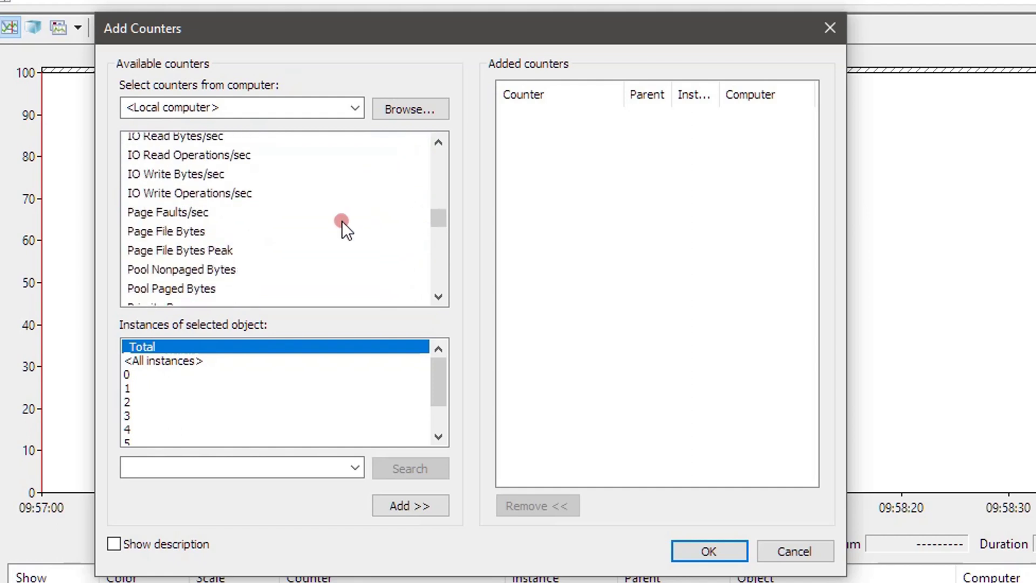
scroll(342, 222, down, 2)
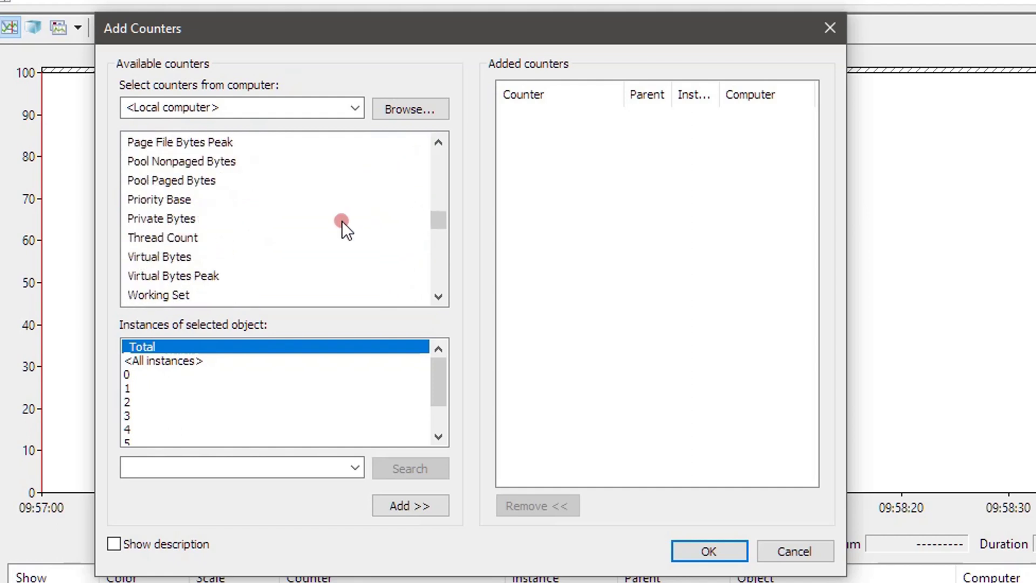
click(179, 217)
Add Private Bytes for the notepad instance, widen the Instance column of the added counters and confirm the selection.
scroll(275, 391, down, 2)
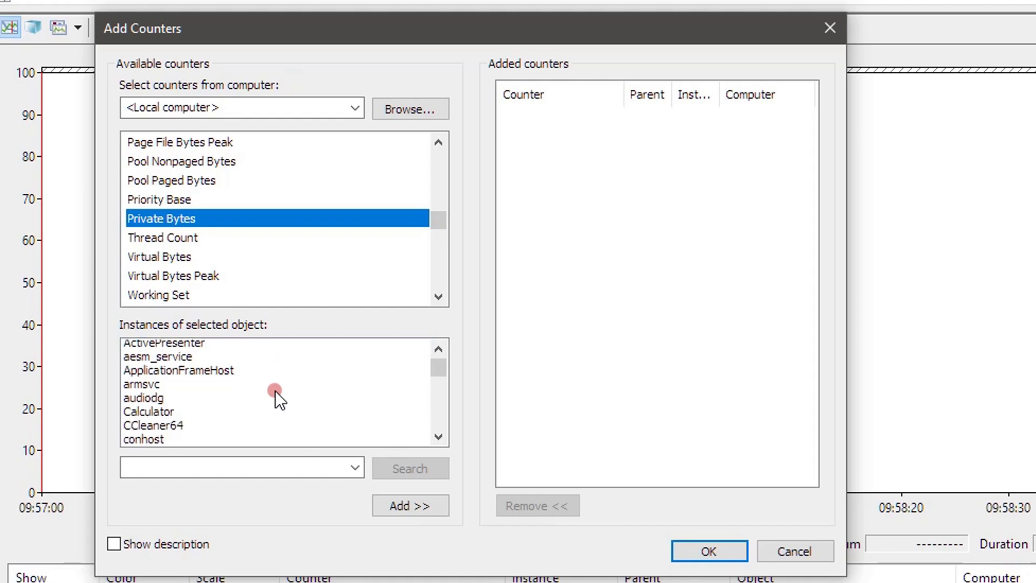
scroll(275, 391, down, 5)
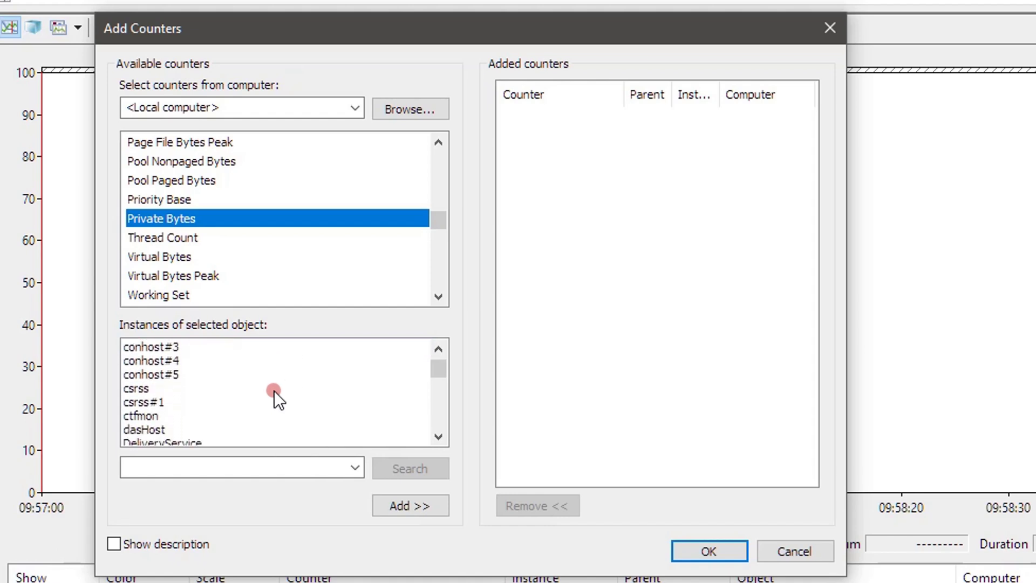
click(176, 406)
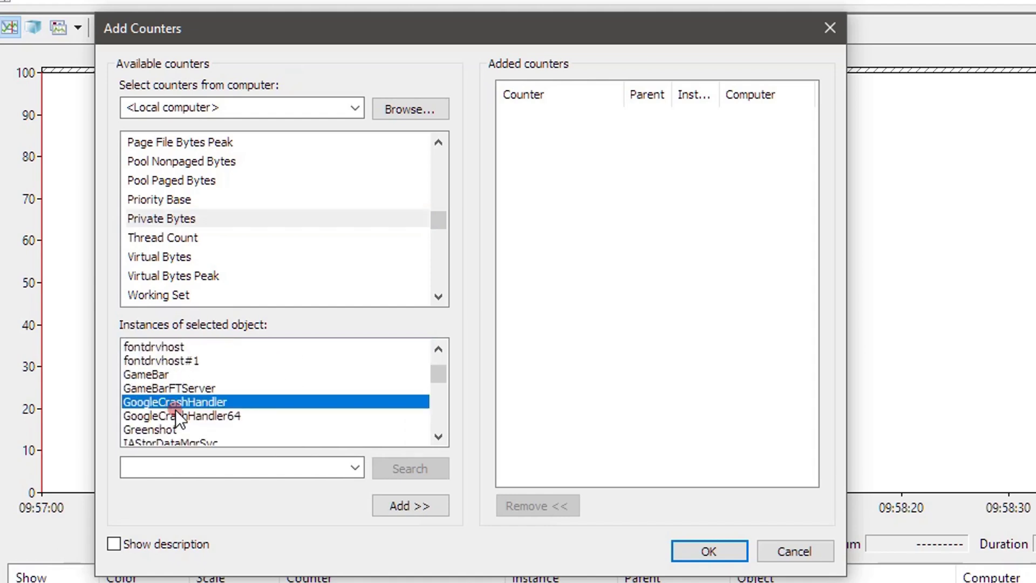
key(n)
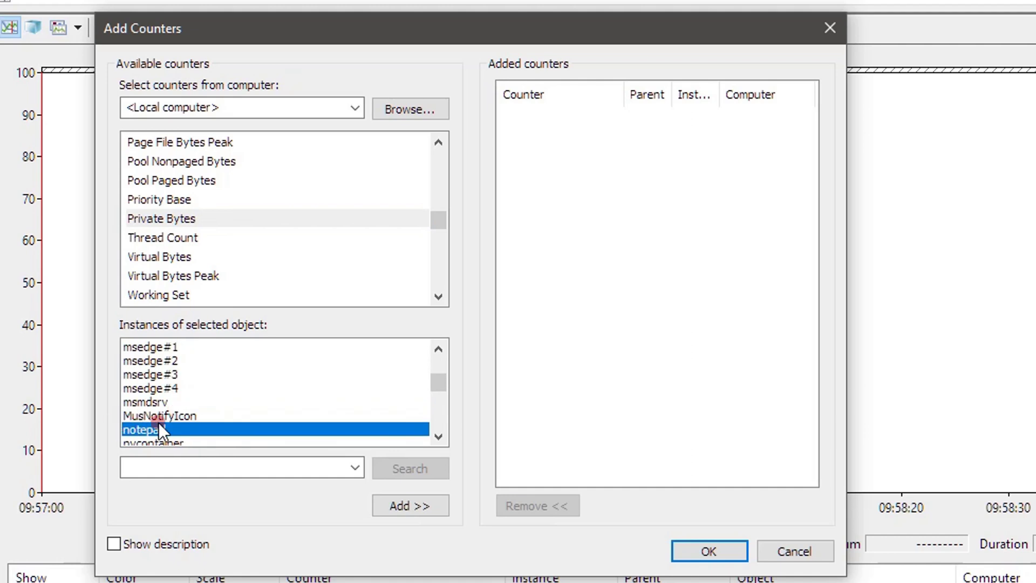
scroll(216, 422, down, 1)
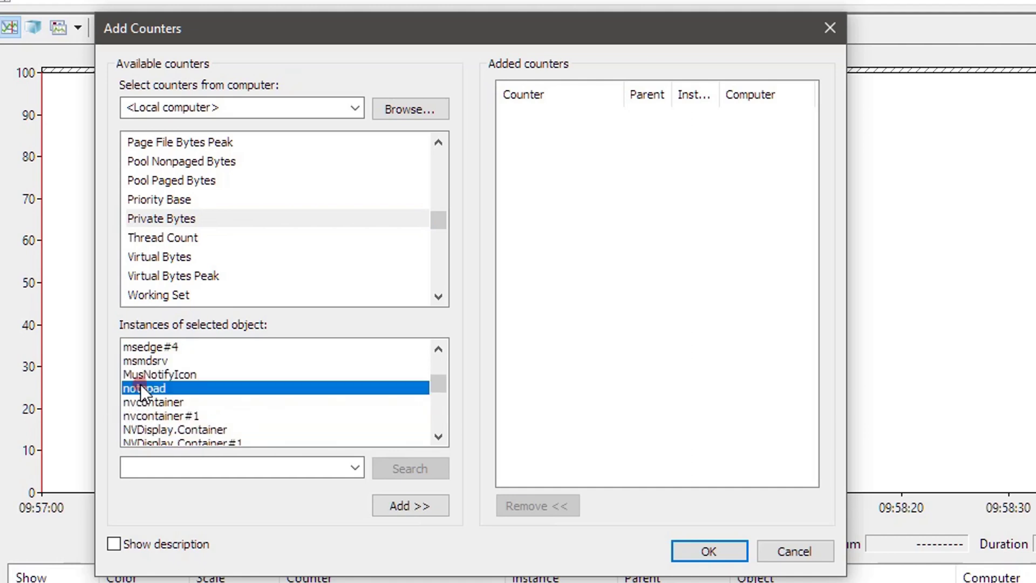
click(422, 506)
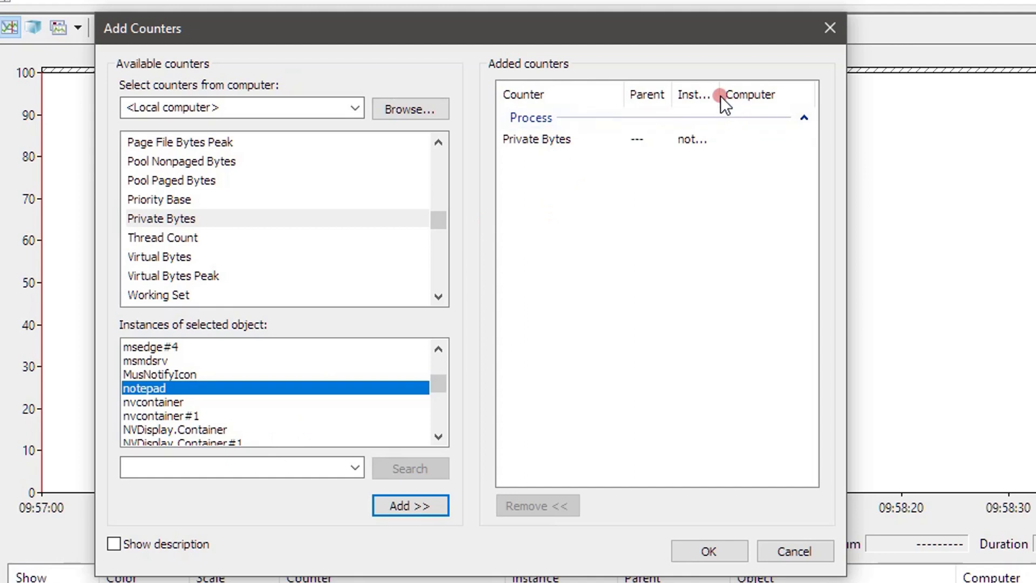
drag(721, 96, 757, 102)
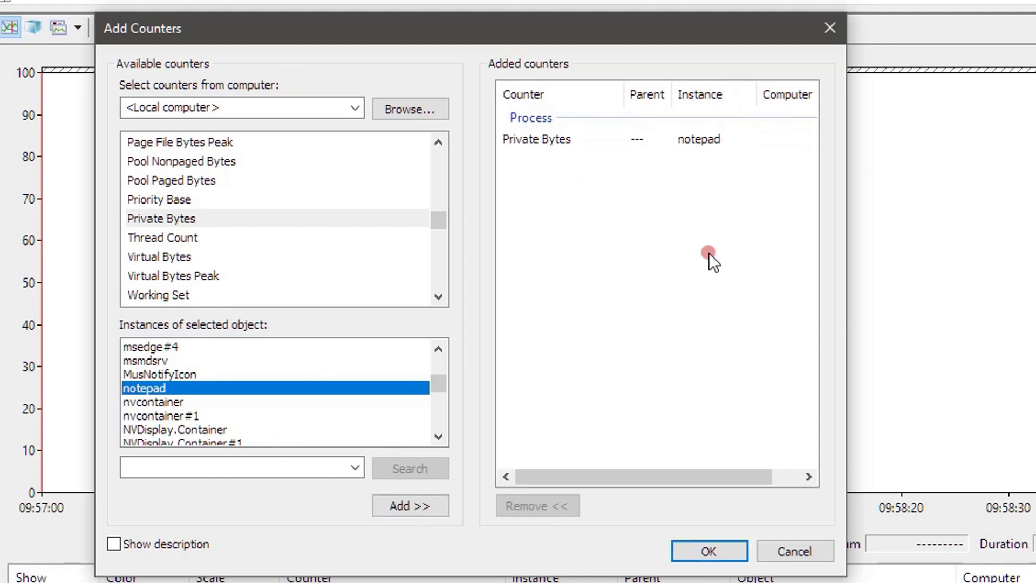
click(726, 542)
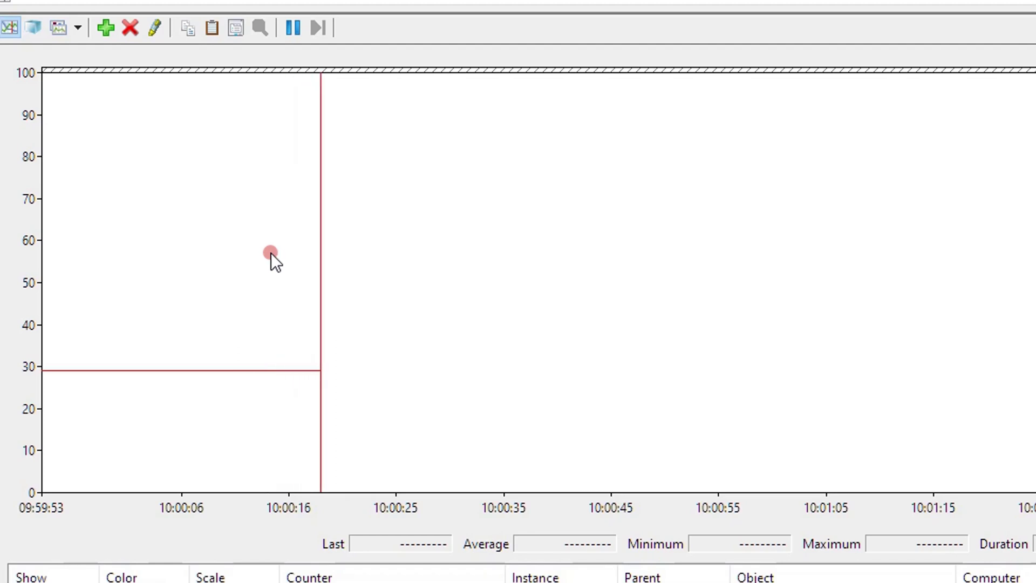
Start adding another counter and expand the .NET CLR Memory category to show its counters.
click(107, 30)
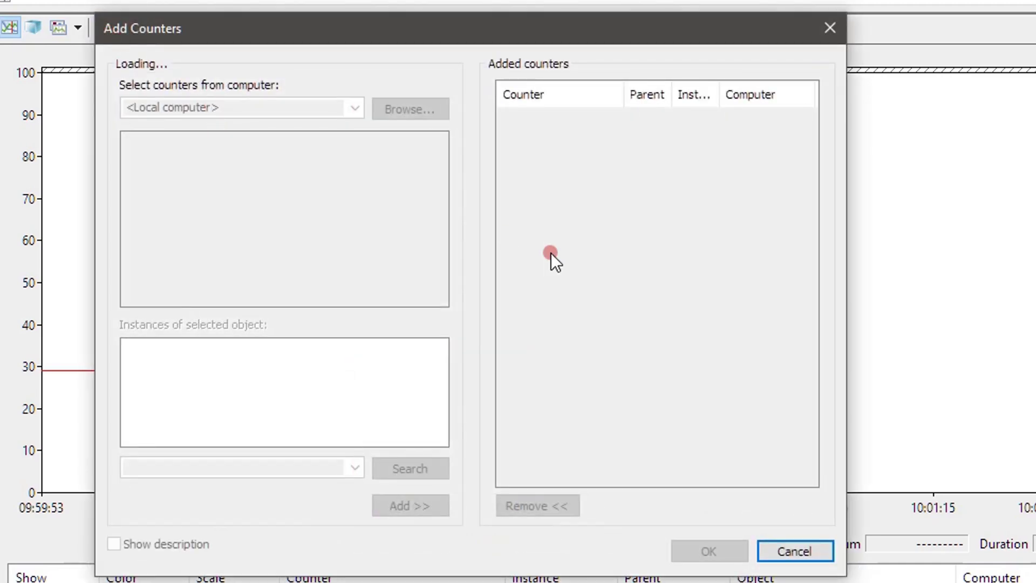
scroll(432, 178, down, 10)
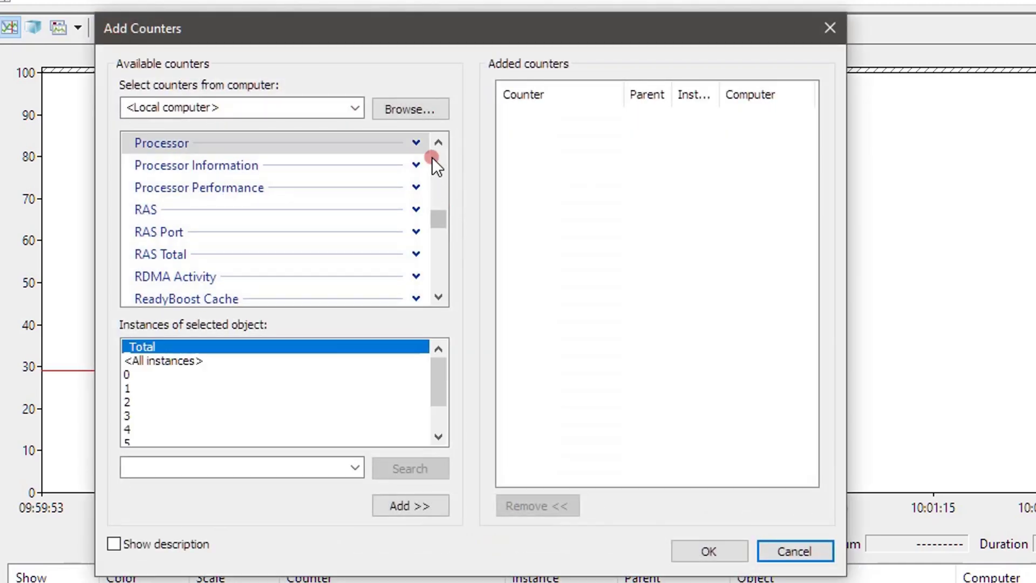
drag(442, 216, 436, 111)
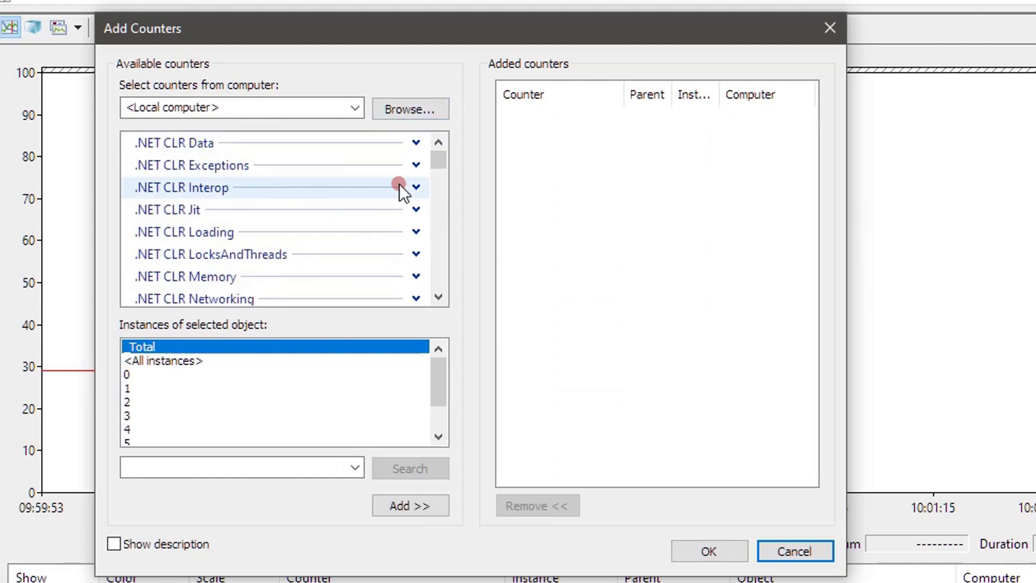
scroll(402, 189, down, 1)
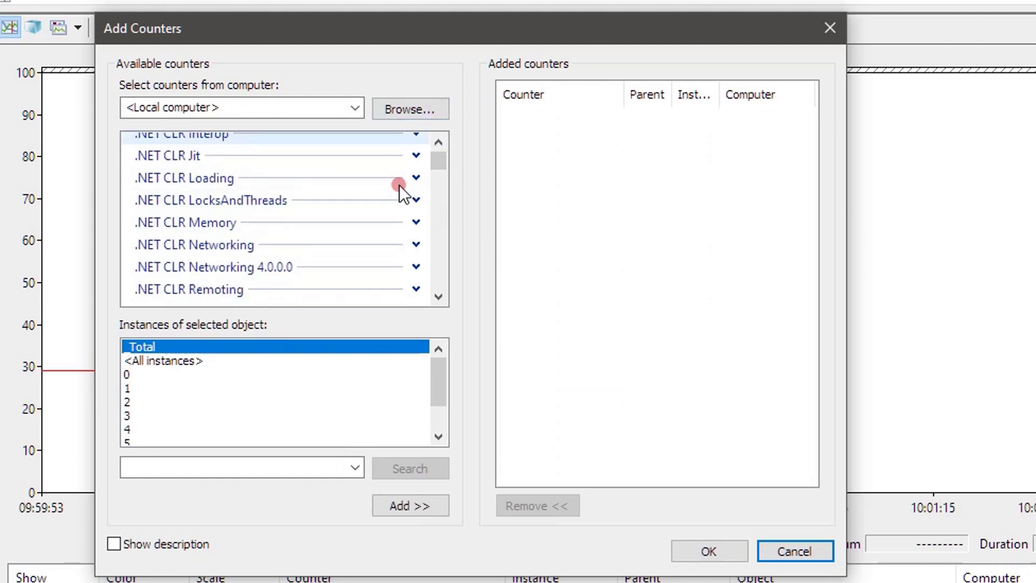
click(422, 220)
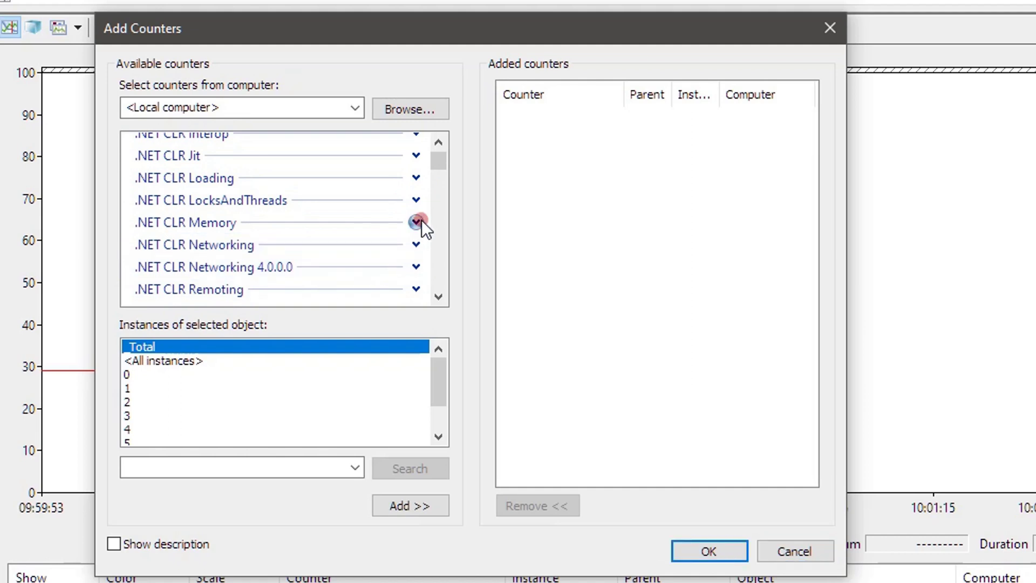
click(421, 221)
scroll(376, 245, down, 1)
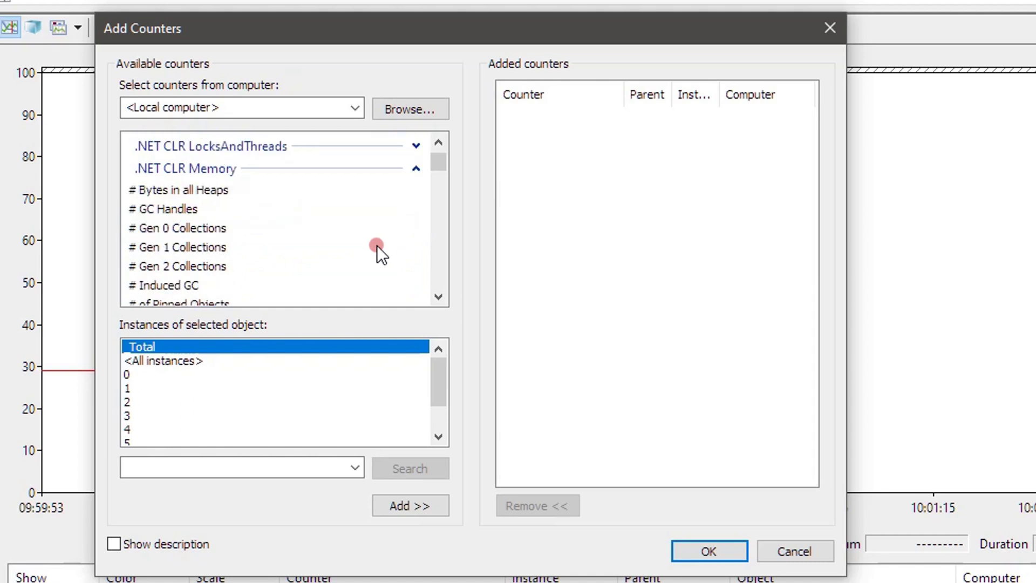
Add the # GC Handles counter for the Greenshot instance to the graph.
click(170, 230)
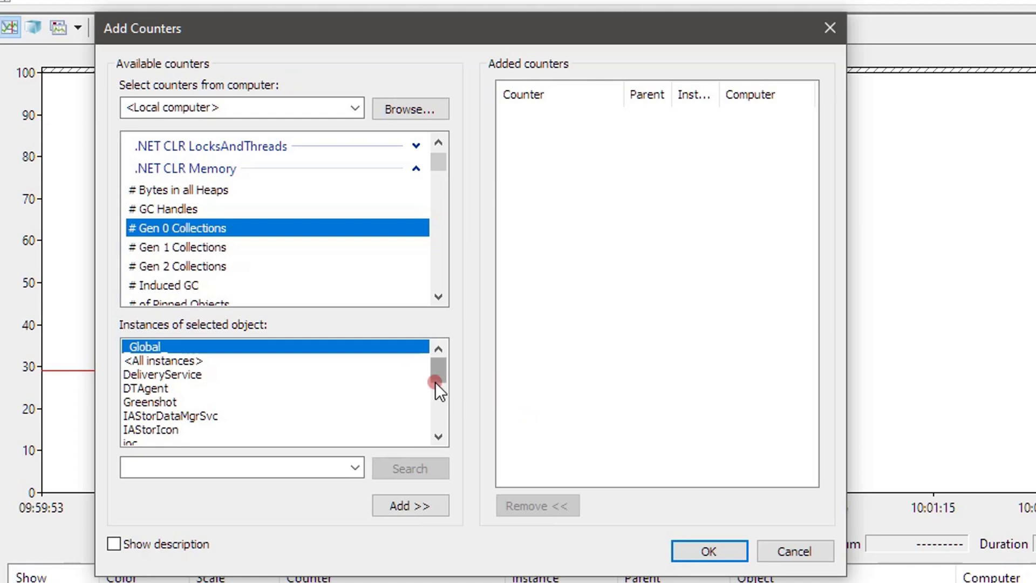
click(147, 402)
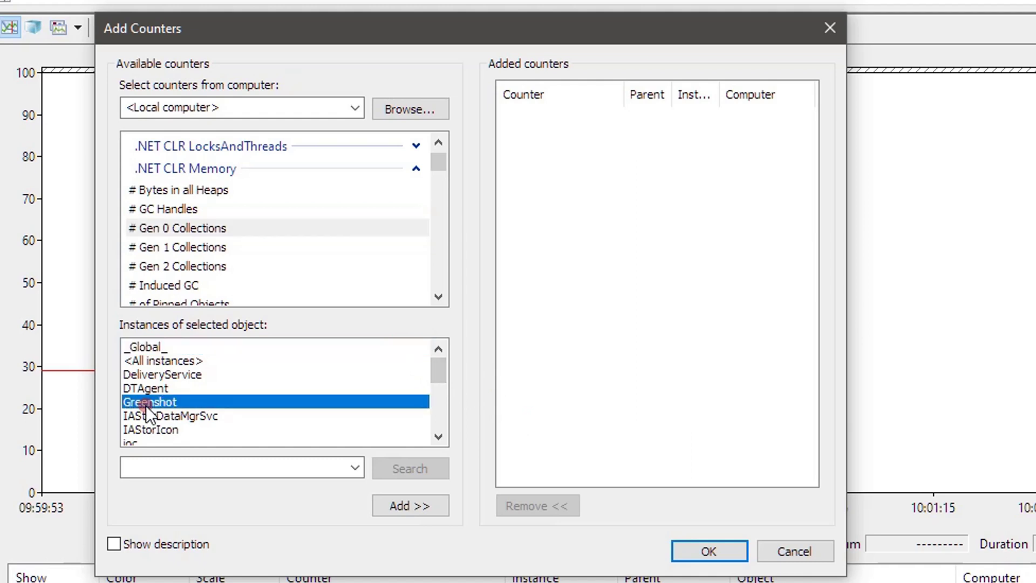
click(170, 211)
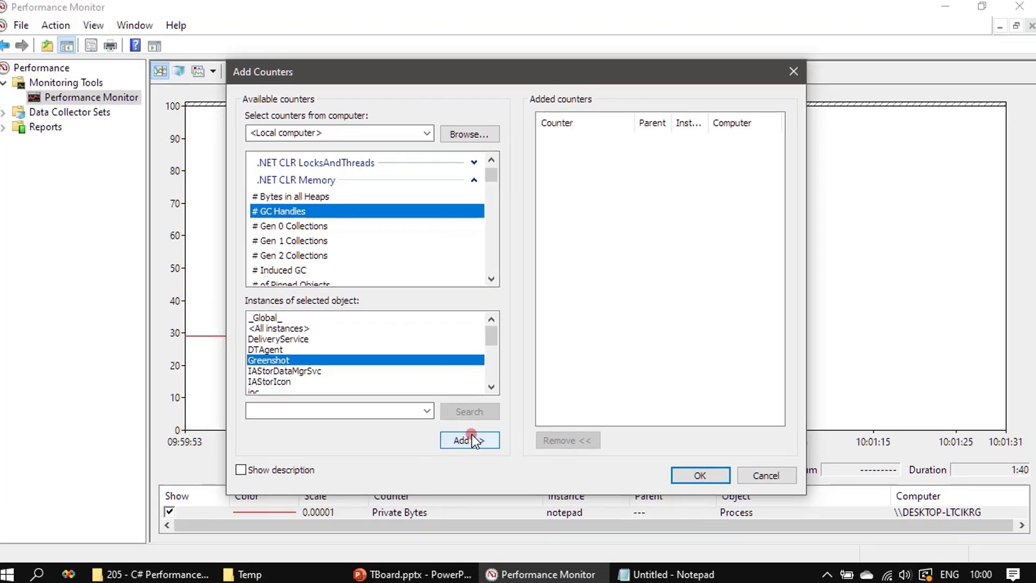
click(469, 440)
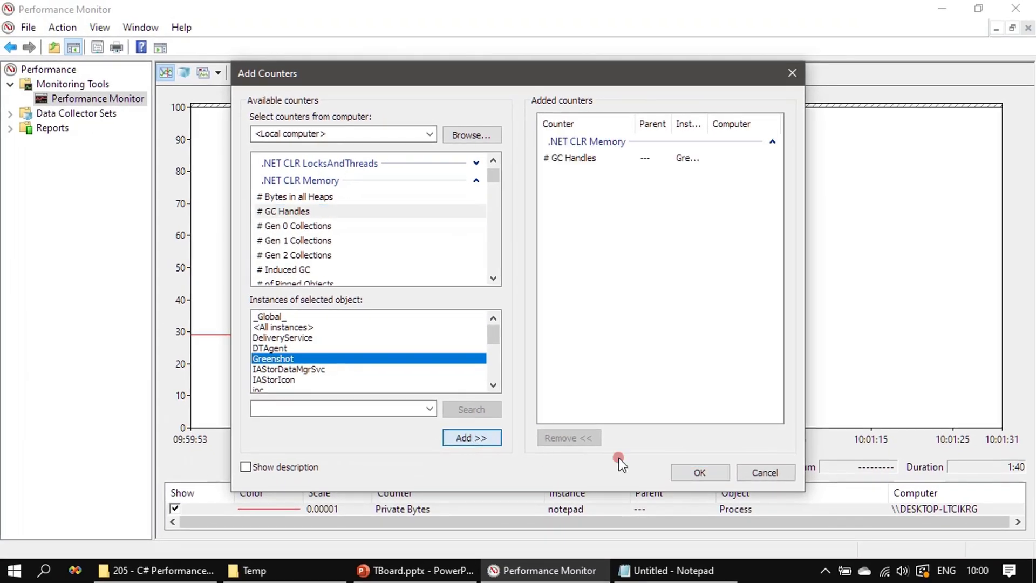
click(717, 476)
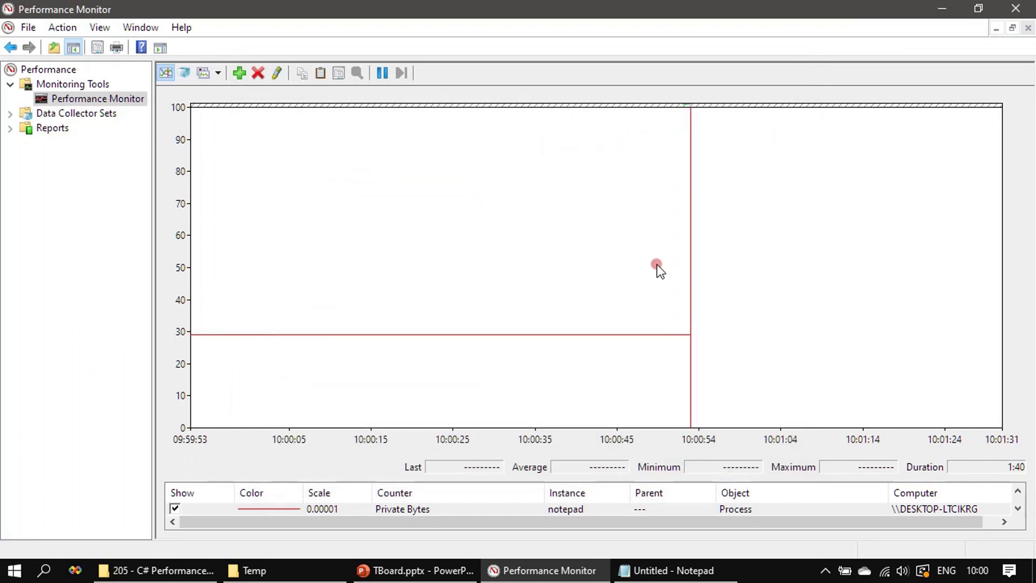
View the # GC Handles entry for Greenshot in the list of graphed counters.
click(1016, 507)
click(302, 509)
drag(302, 509, 279, 509)
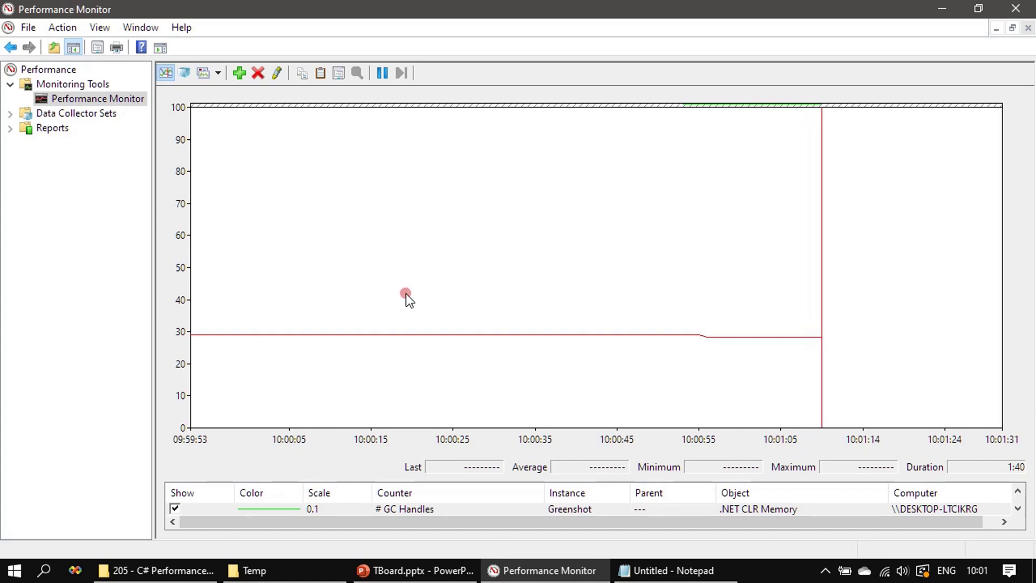
Set the scale of the Greenshot # GC Handles counter to 10.0 and apply it.
right_click(272, 509)
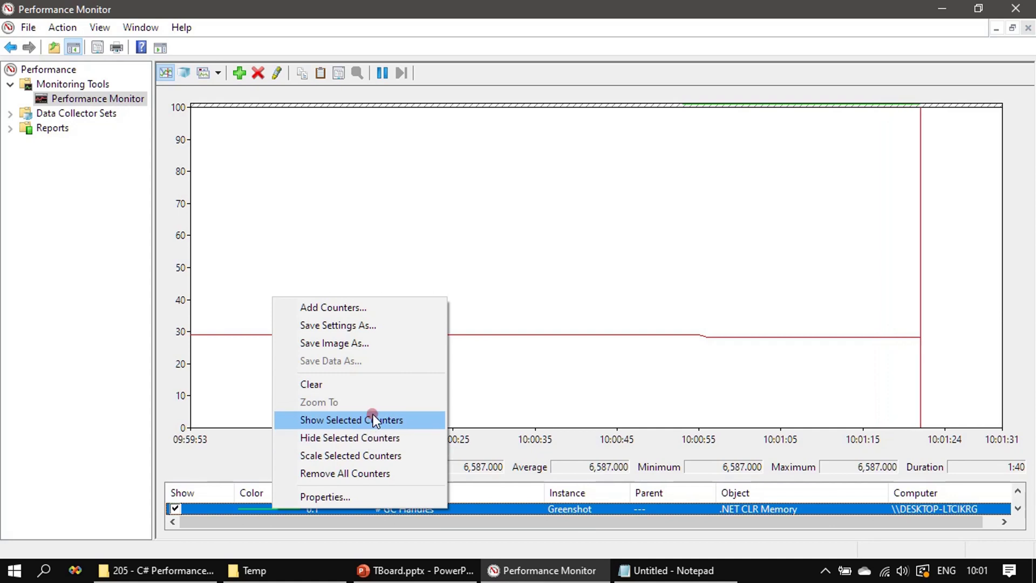
click(348, 497)
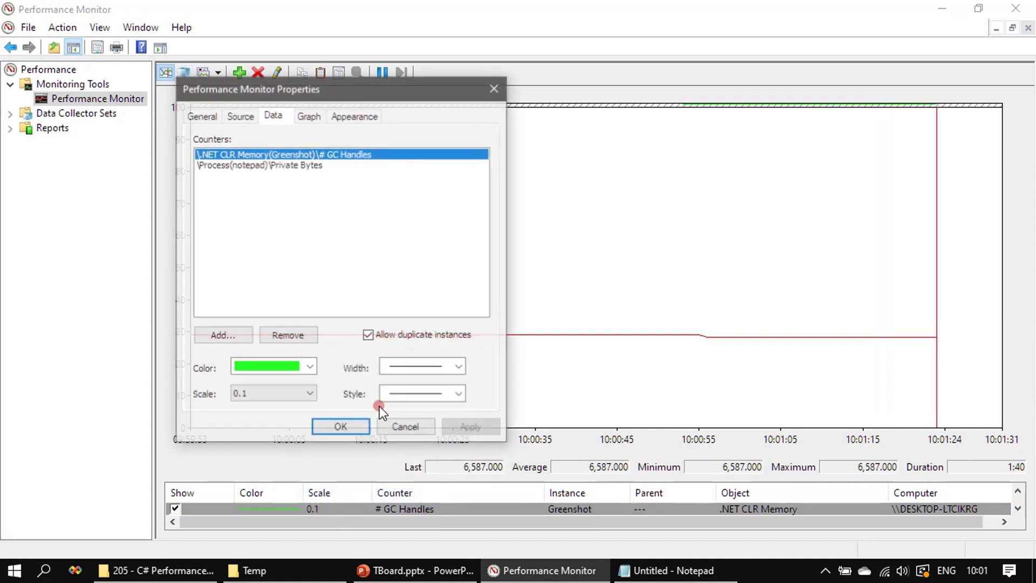
click(312, 393)
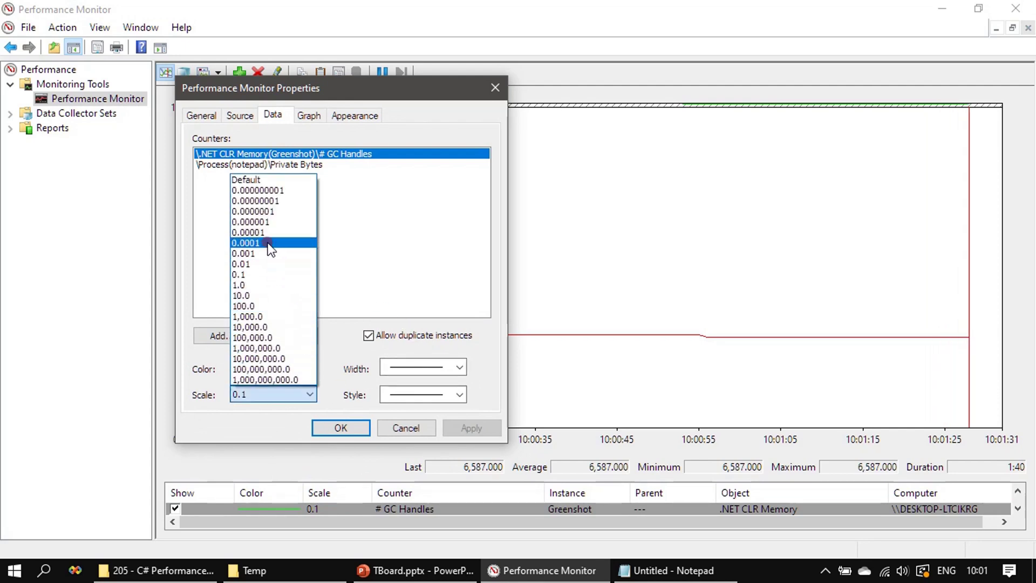
click(257, 296)
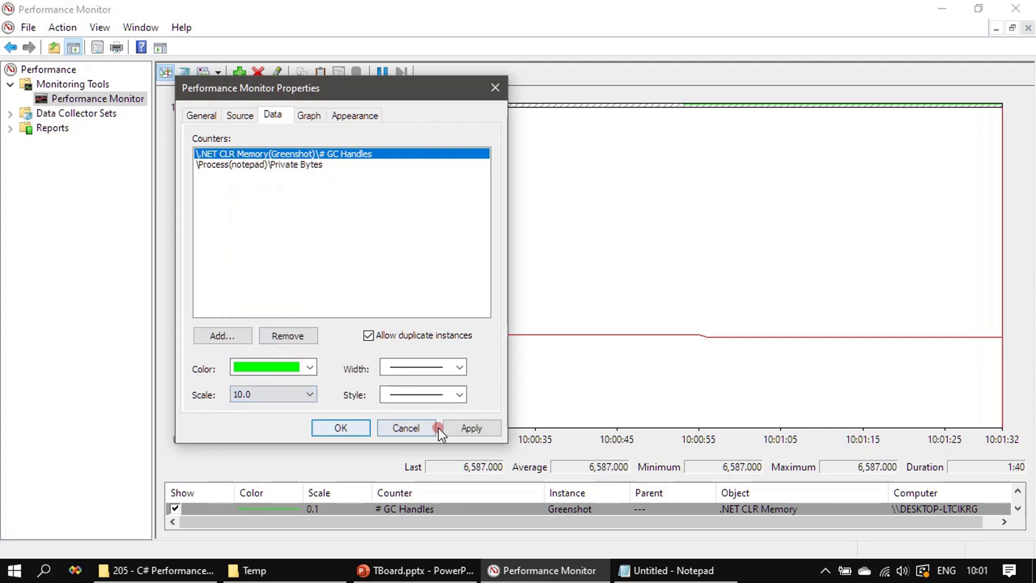
click(449, 429)
click(344, 430)
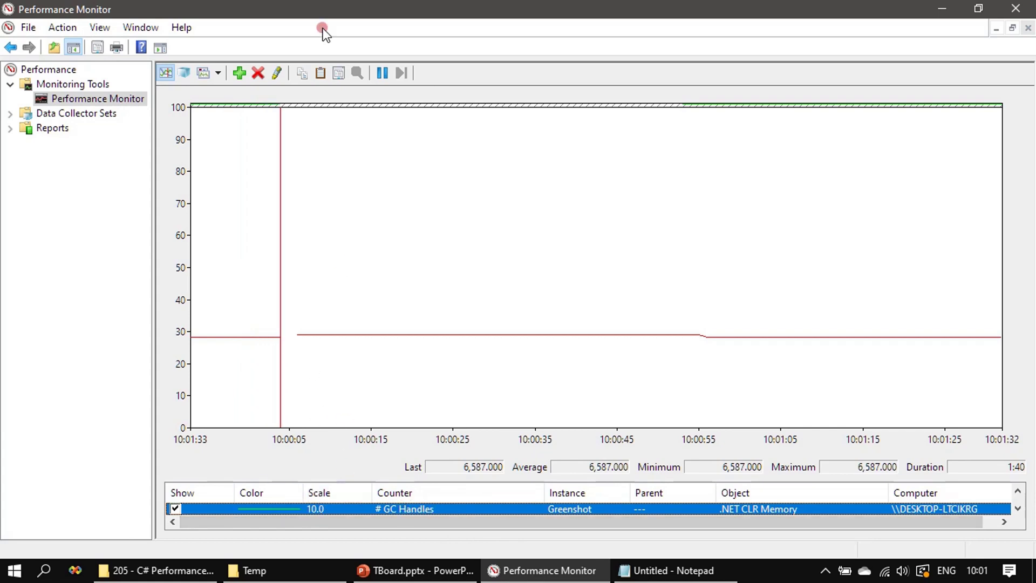
Remove the # GC Handles counter from the graph and start adding another counter from the local computer.
click(259, 73)
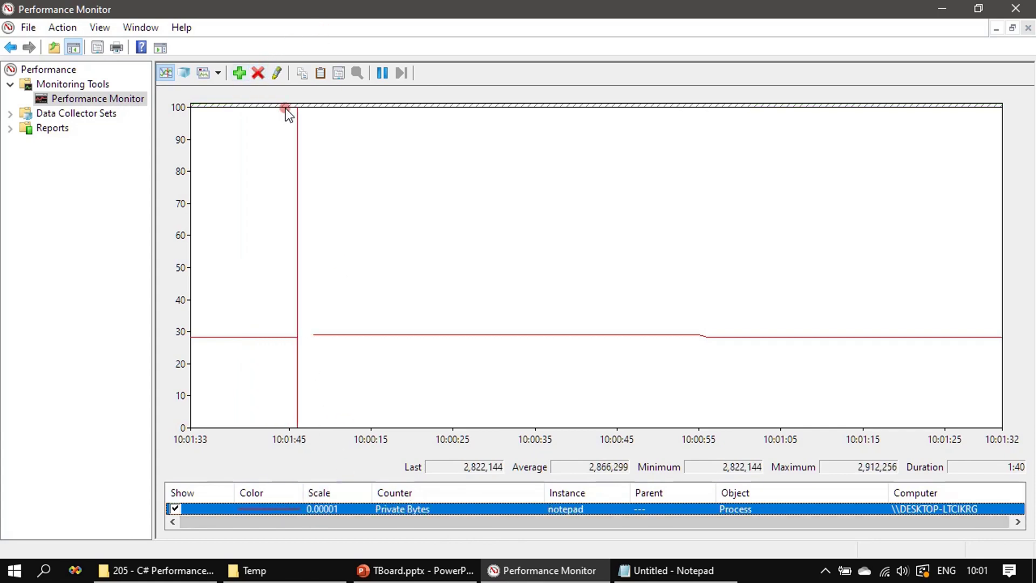
click(240, 75)
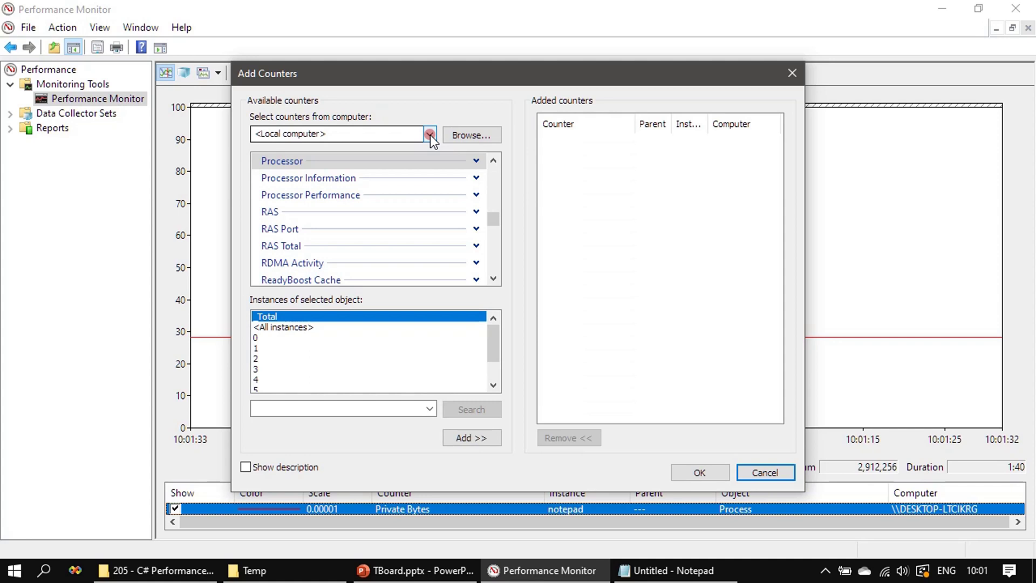
click(430, 134)
click(429, 135)
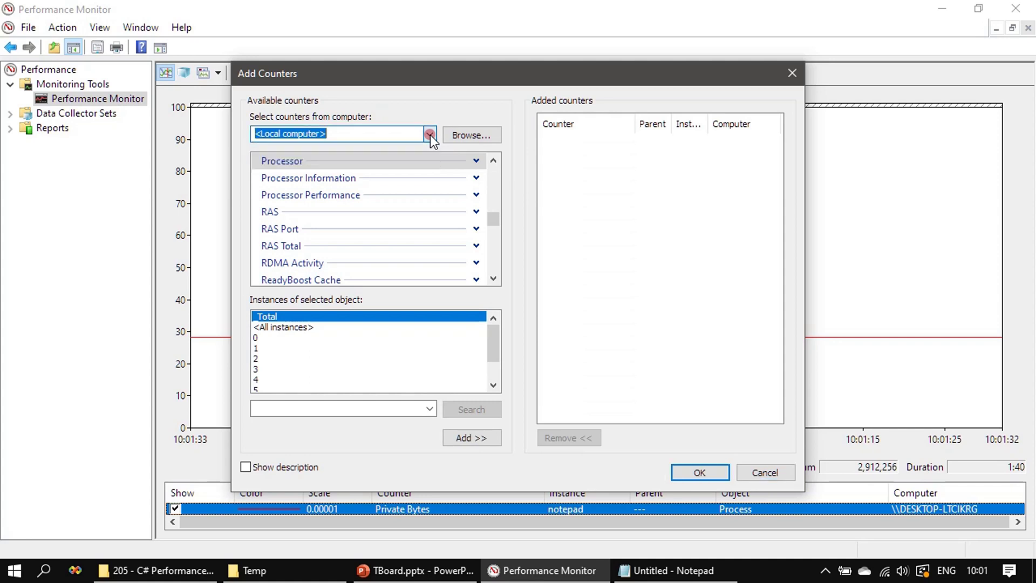
Open Task Manager and check Greenshot's memory usage among the signed-in user's processes.
right_click(773, 577)
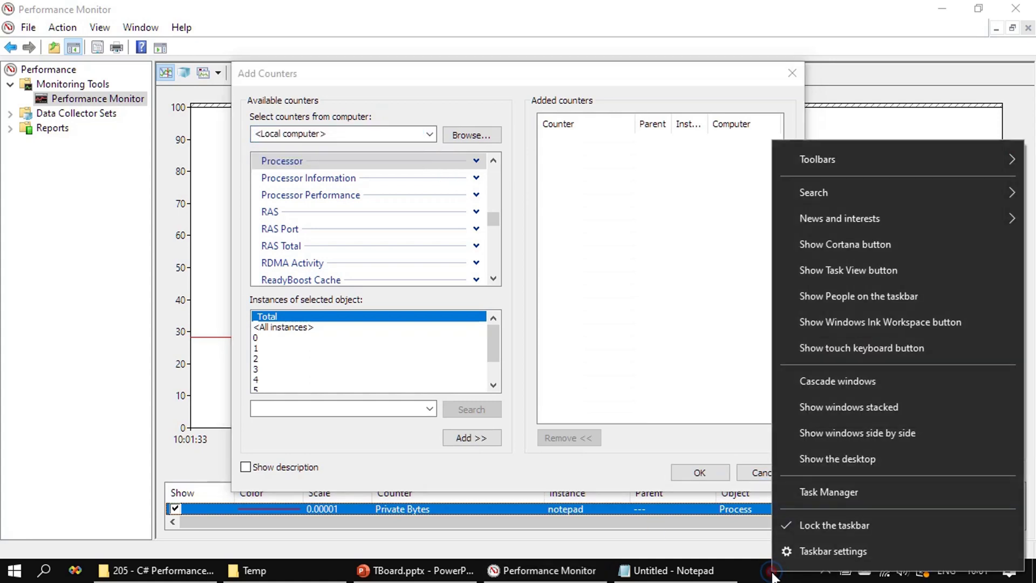
click(814, 491)
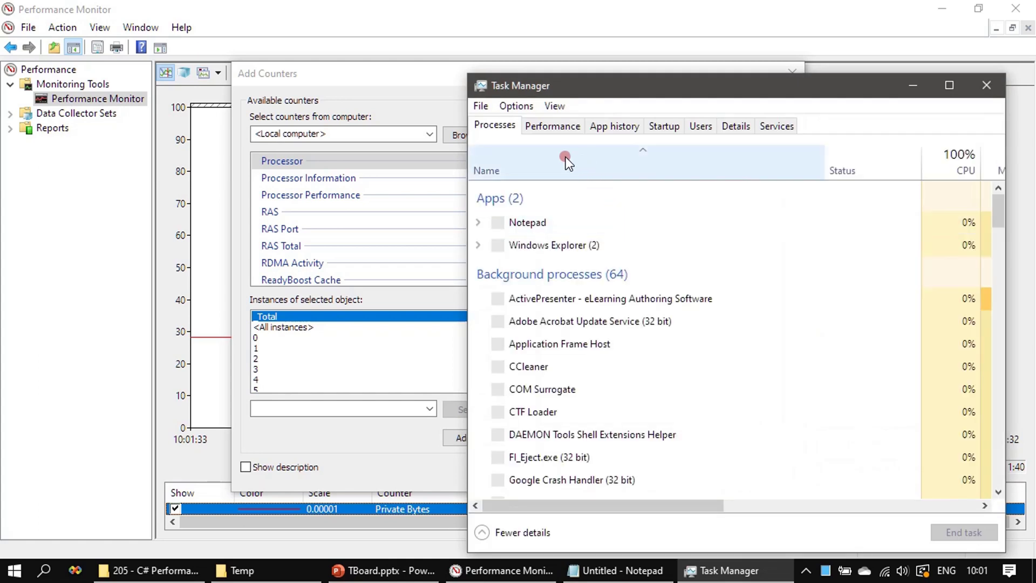
click(555, 131)
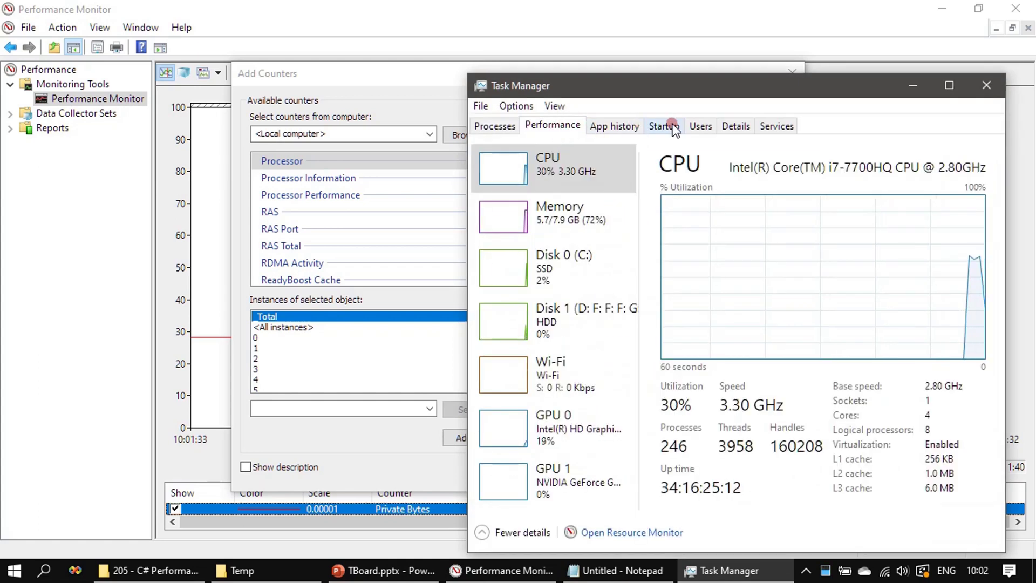
click(689, 126)
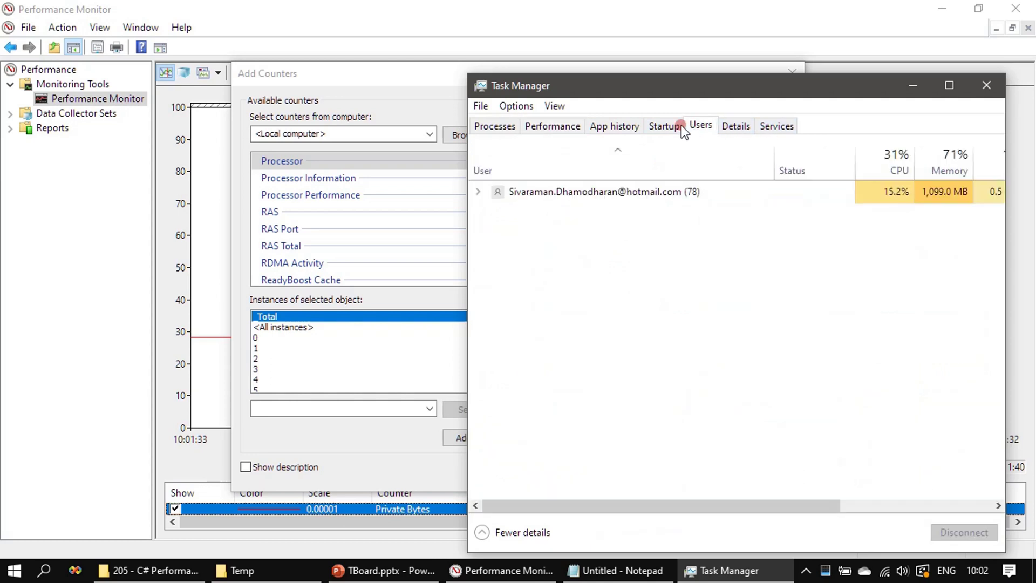
click(478, 191)
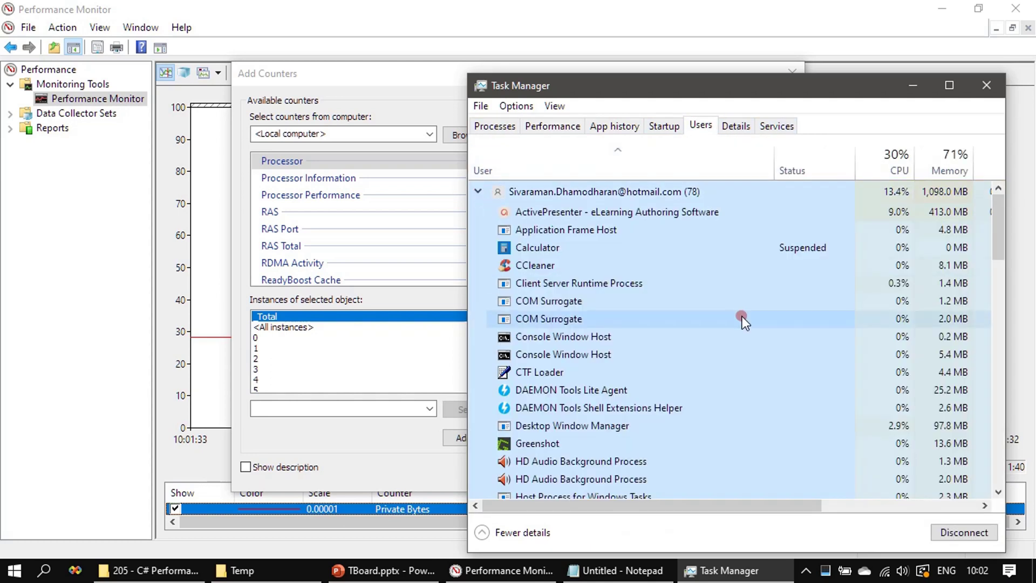
scroll(742, 317, down, 2)
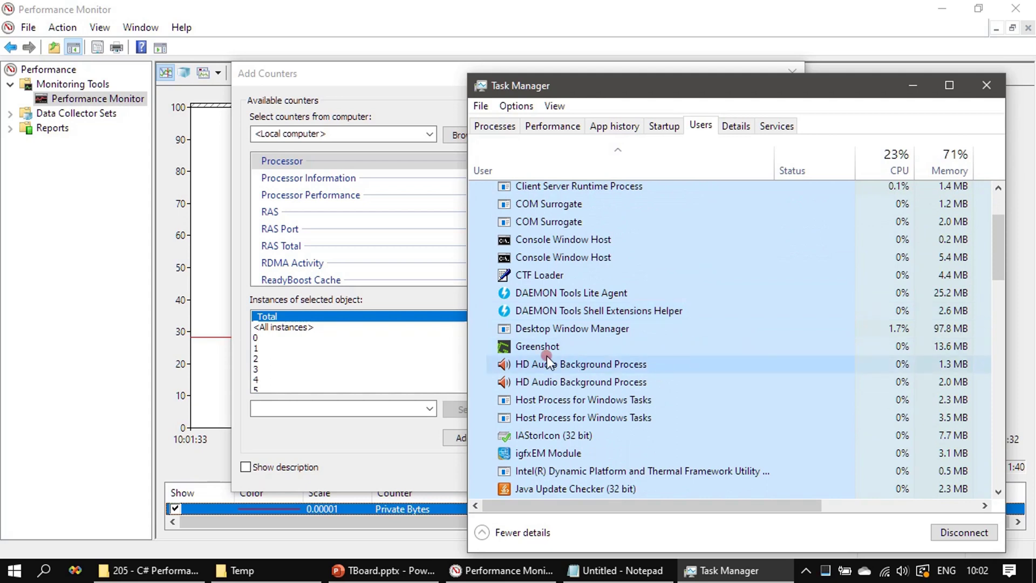
click(517, 348)
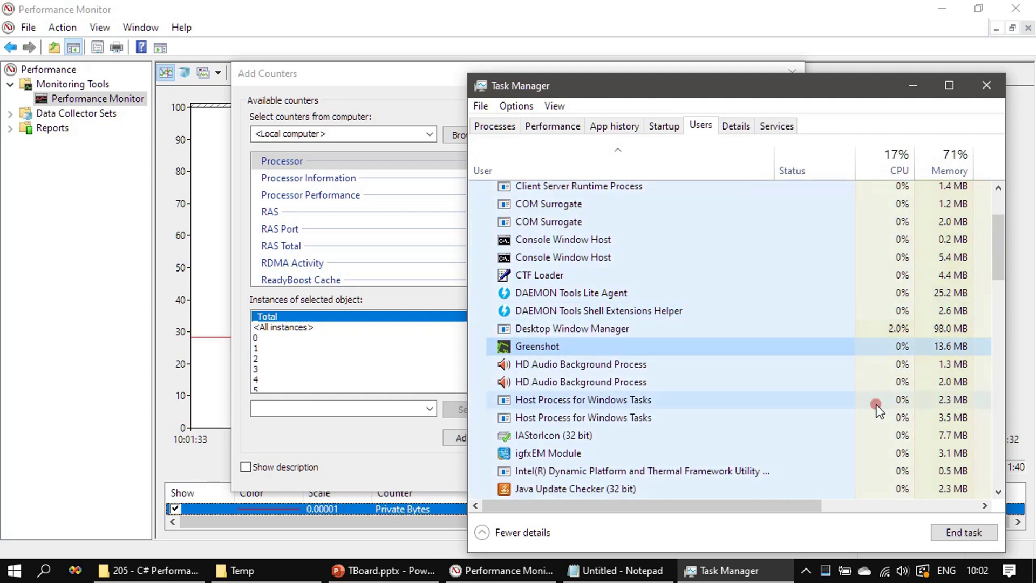
drag(781, 504, 925, 494)
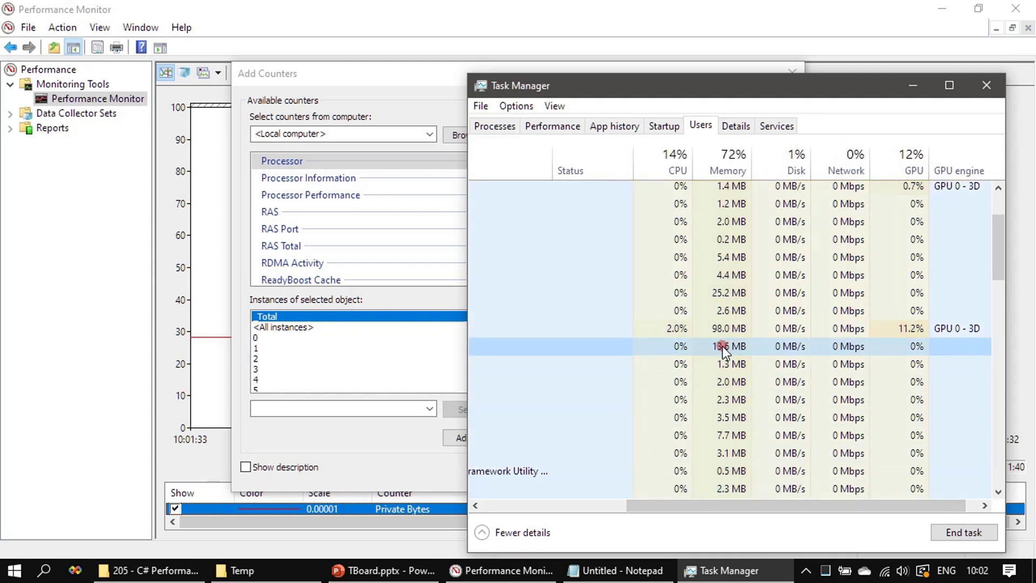
drag(745, 506, 565, 499)
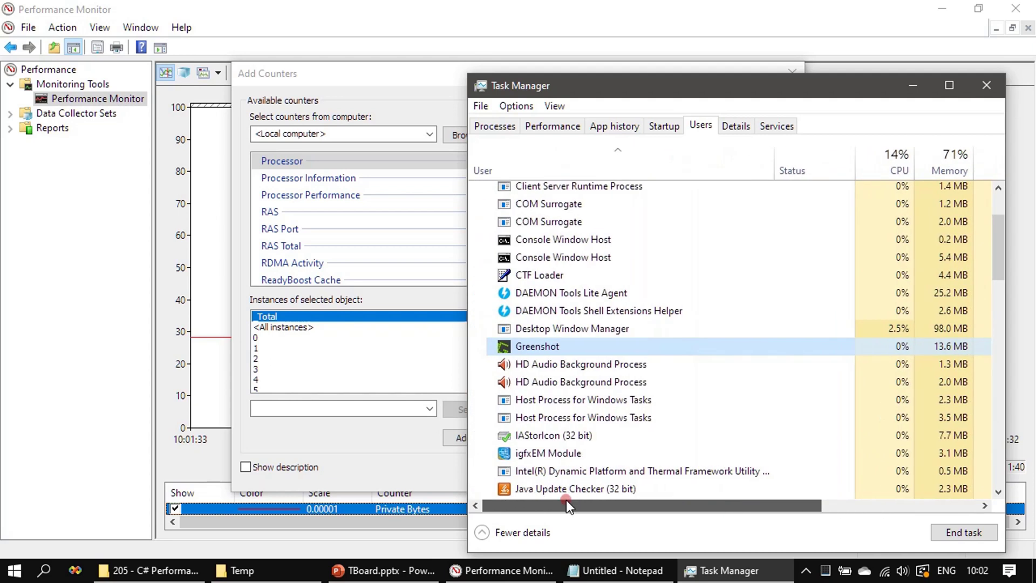
click(516, 105)
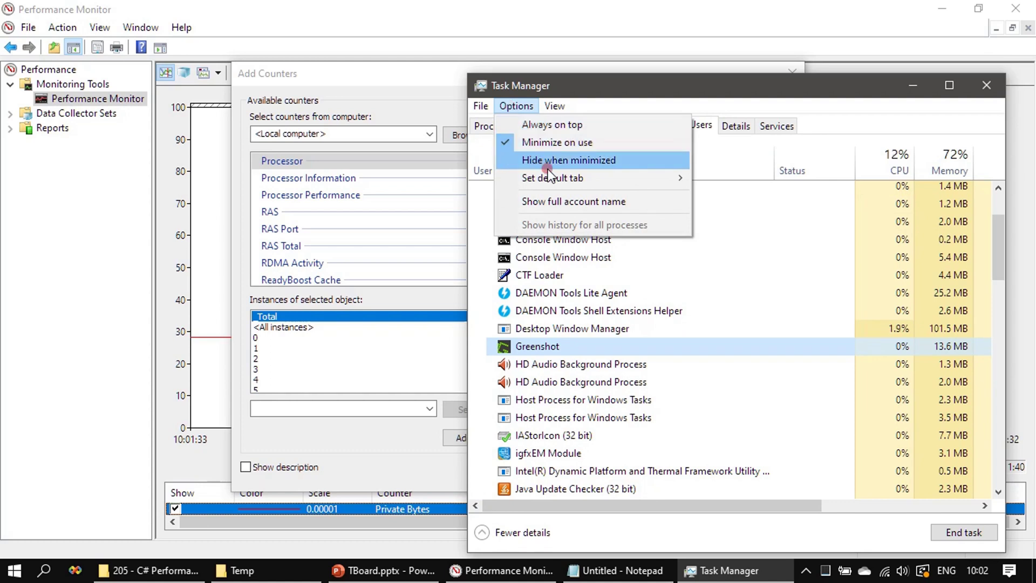
mouse_move(558, 180)
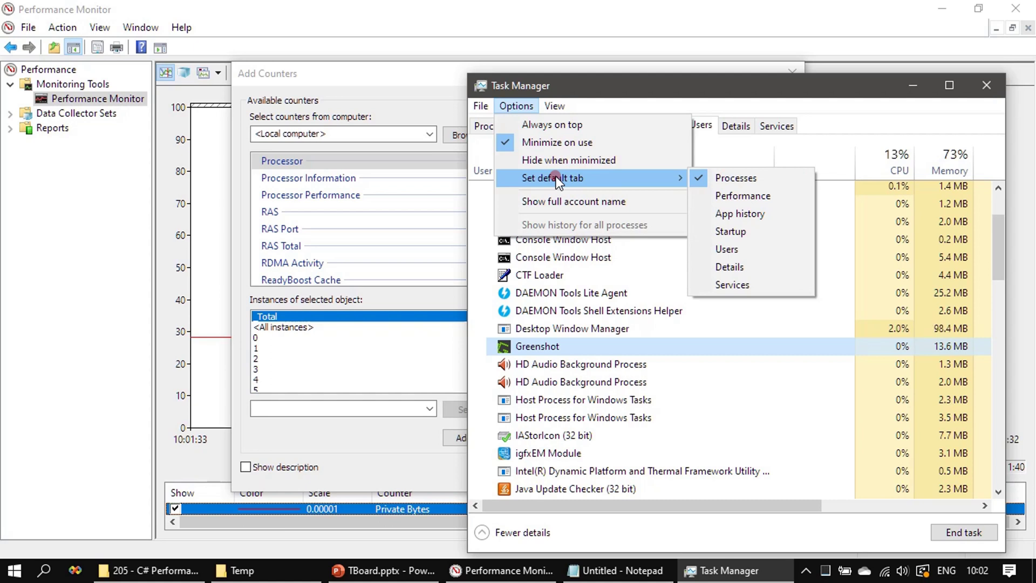
click(553, 106)
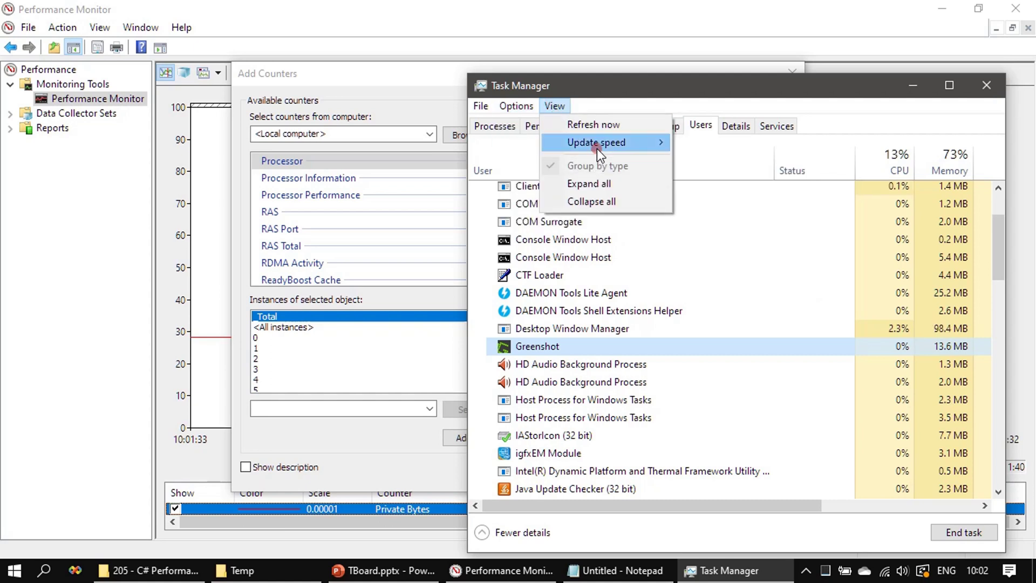
mouse_move(597, 149)
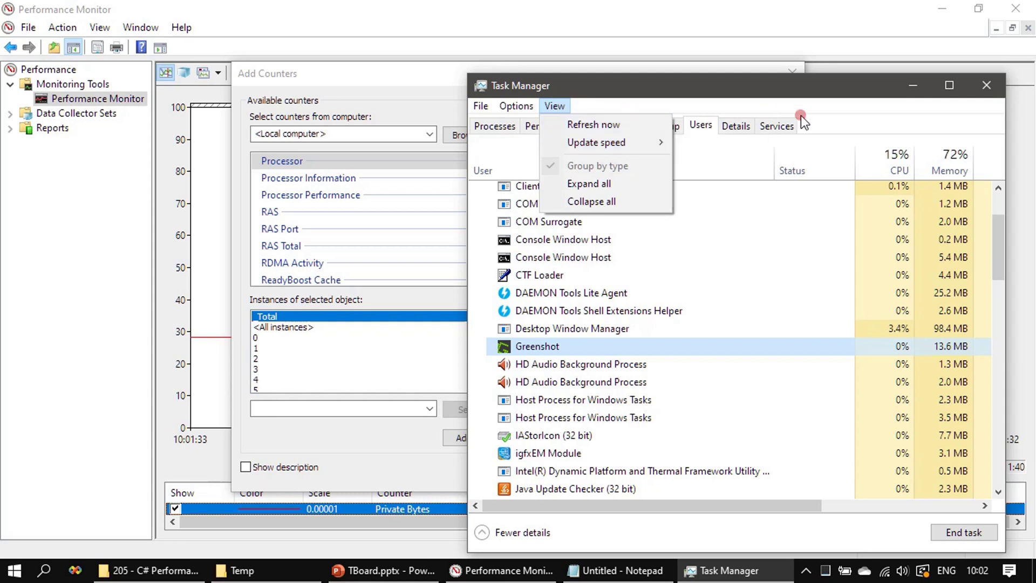
Locate and select Greenshot.exe in Task Manager's detailed process list.
click(746, 128)
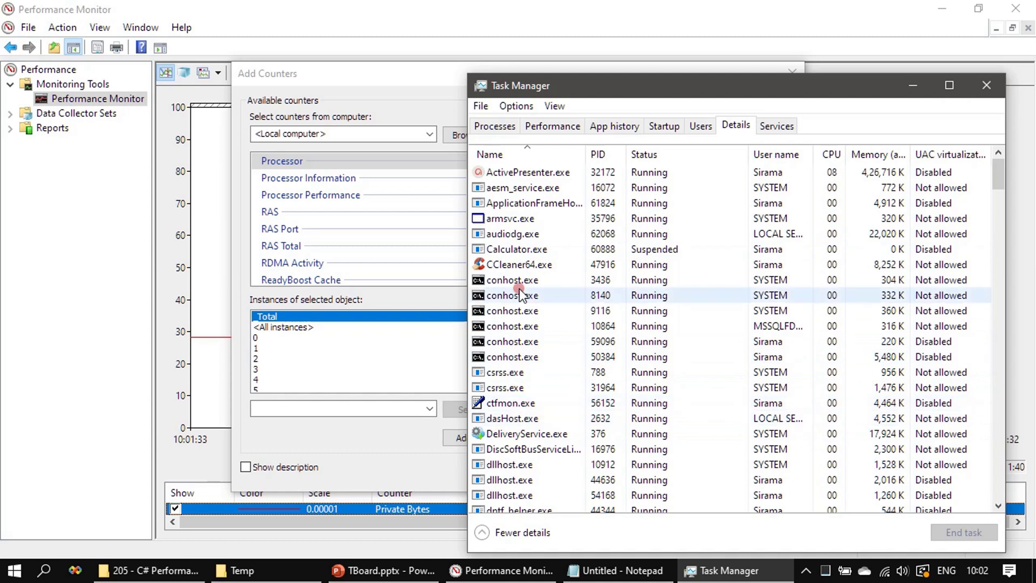
scroll(534, 310, down, 3)
scroll(536, 305, down, 3)
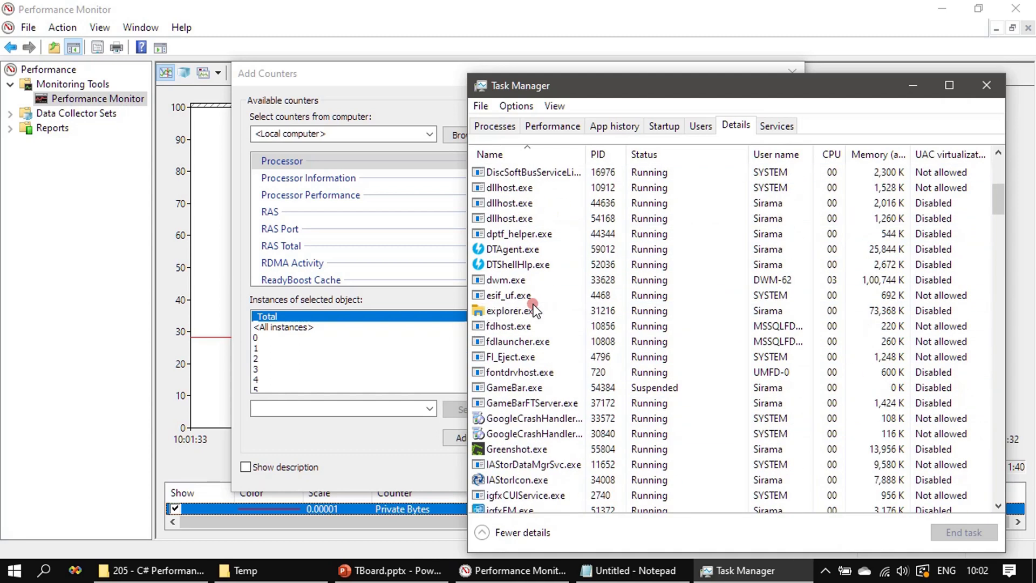
click(545, 449)
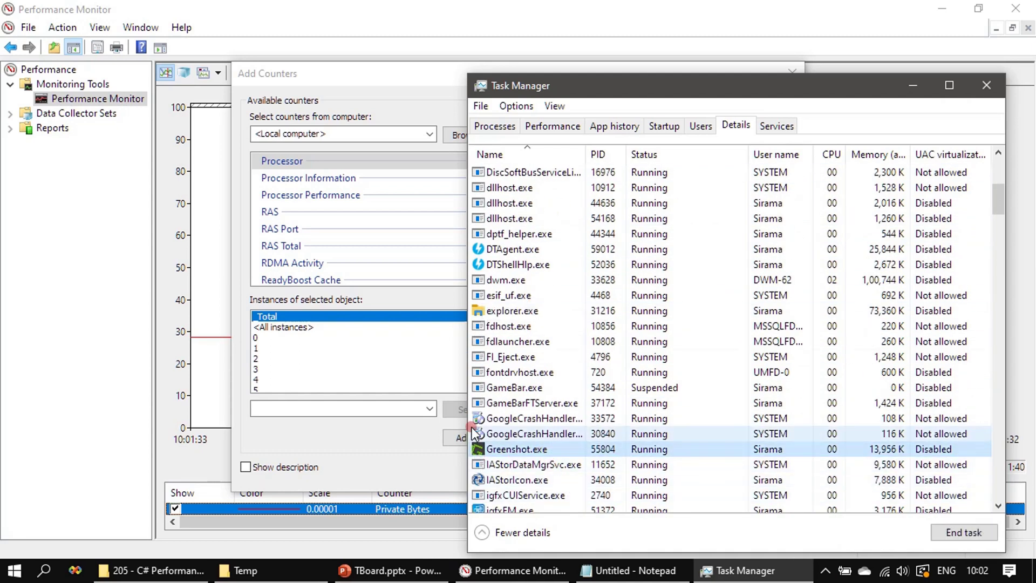
Enlarge Task Manager and resize its columns to show the full memory column heading, and switch back to Performance Monitor.
drag(467, 426, 143, 396)
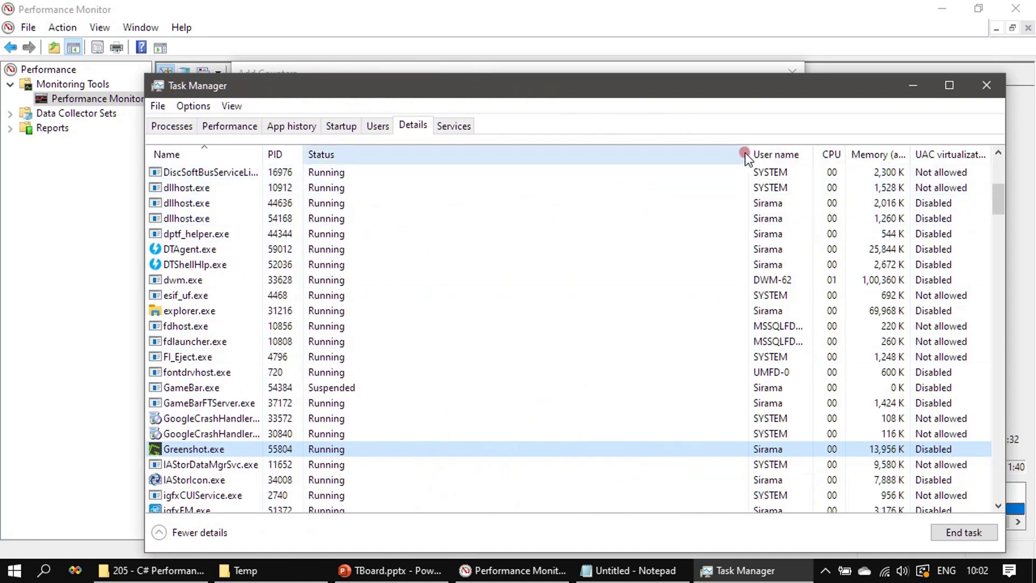
drag(747, 153, 496, 146)
drag(662, 154, 802, 171)
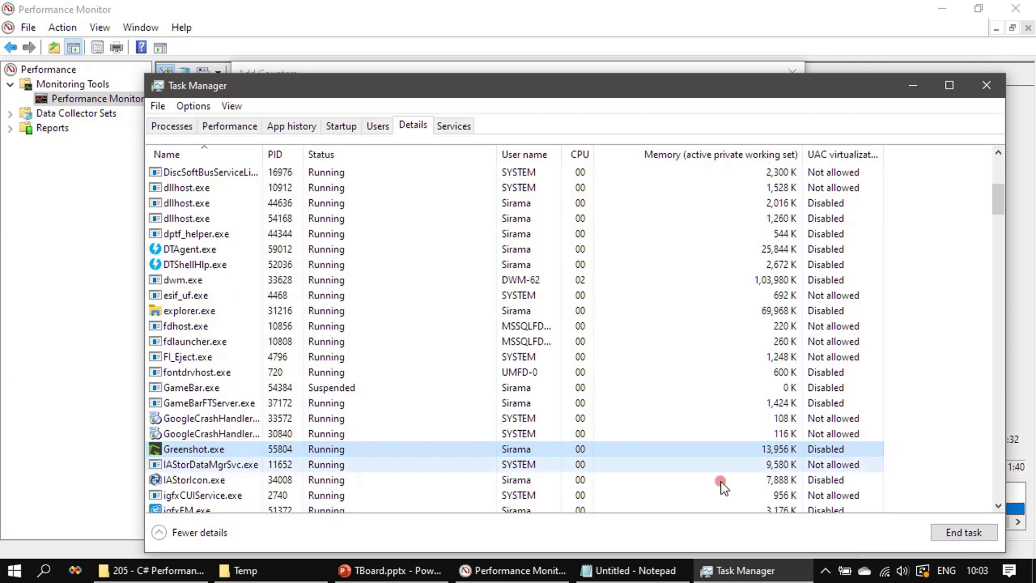
click(485, 571)
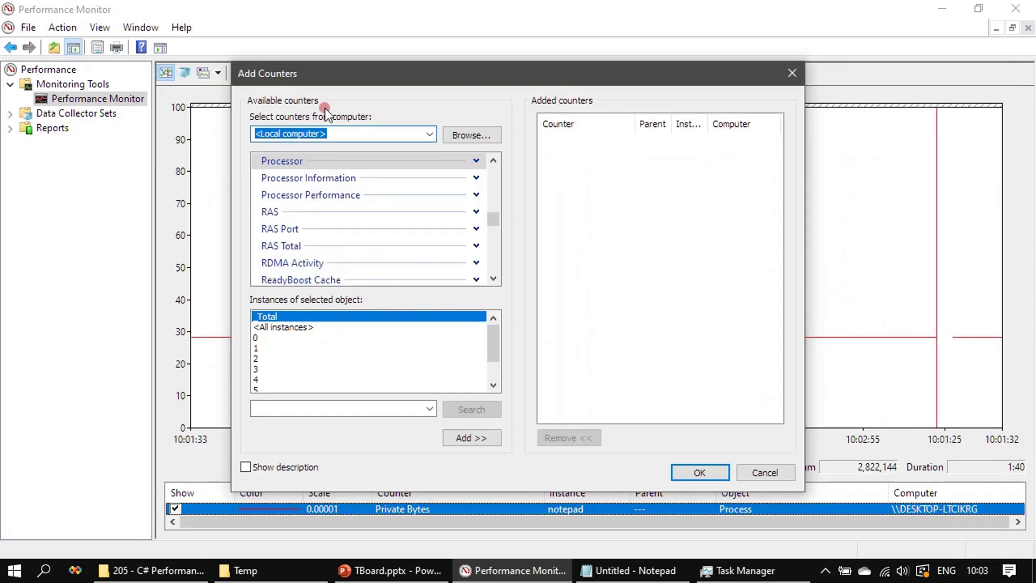
click(476, 161)
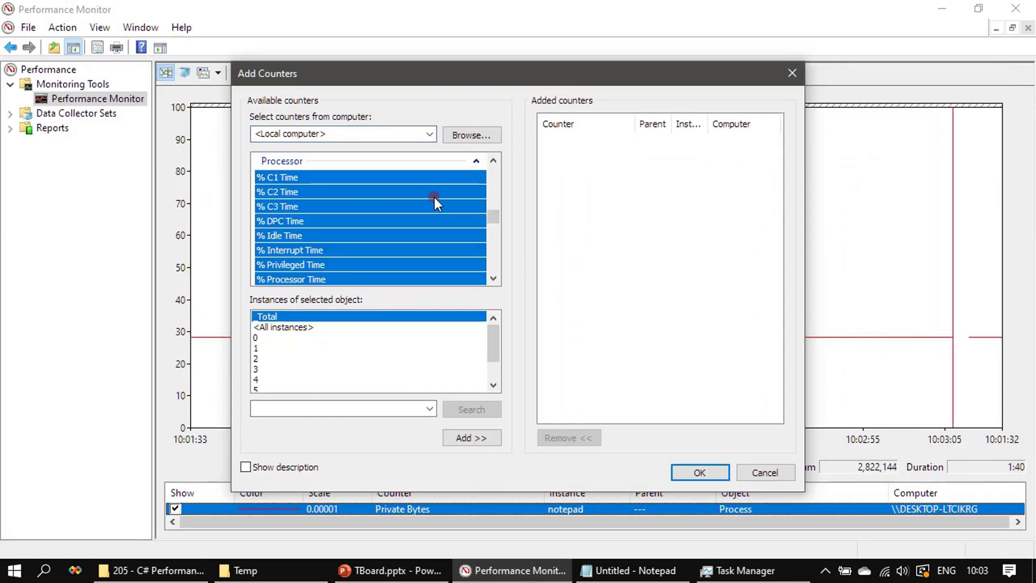
scroll(435, 203, down, 2)
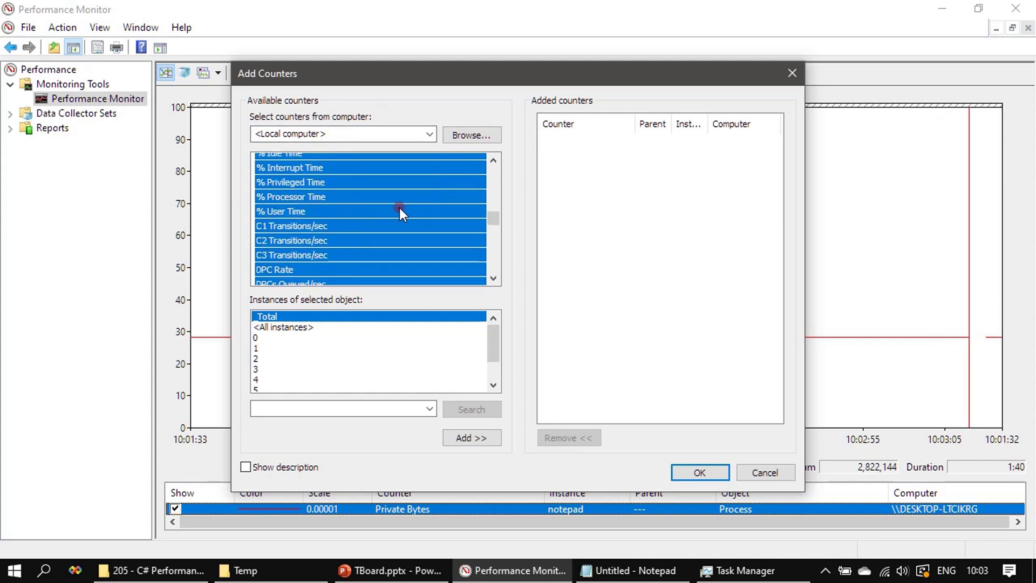
scroll(399, 209, up, 3)
click(476, 202)
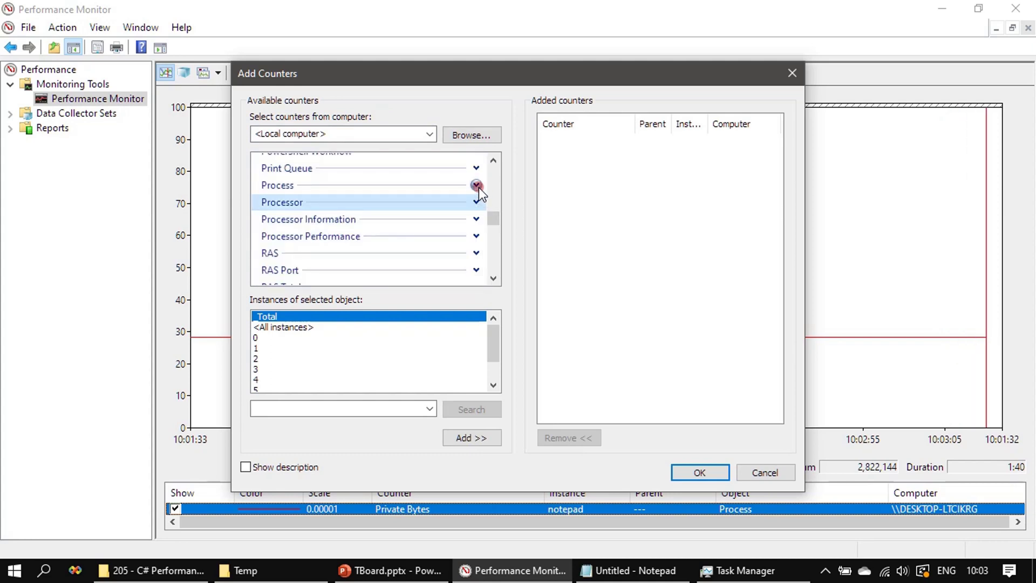
Add the Process object's Private Bytes counter for the Greenshot instance to the graph.
click(476, 186)
scroll(434, 232, down, 6)
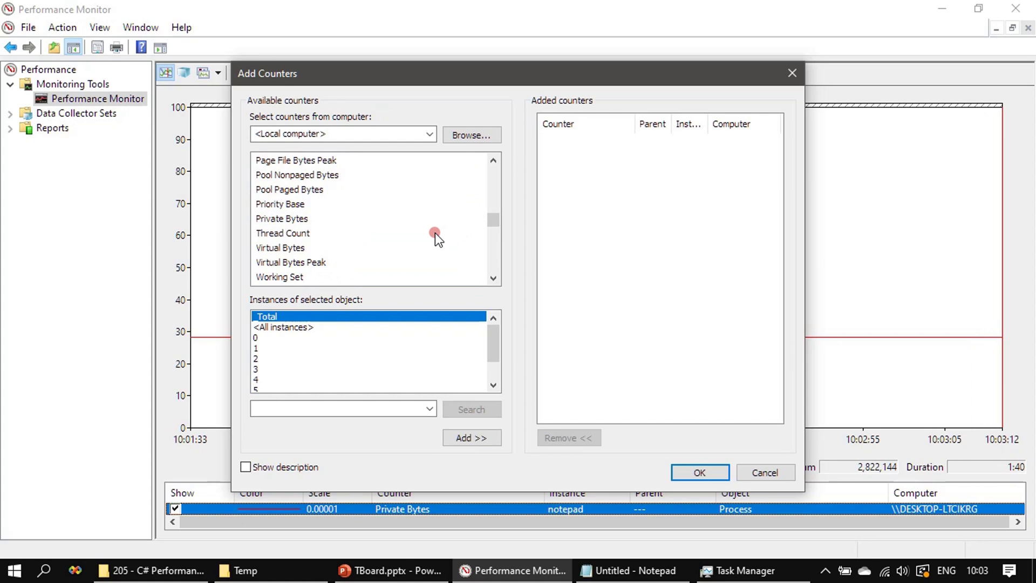
click(295, 218)
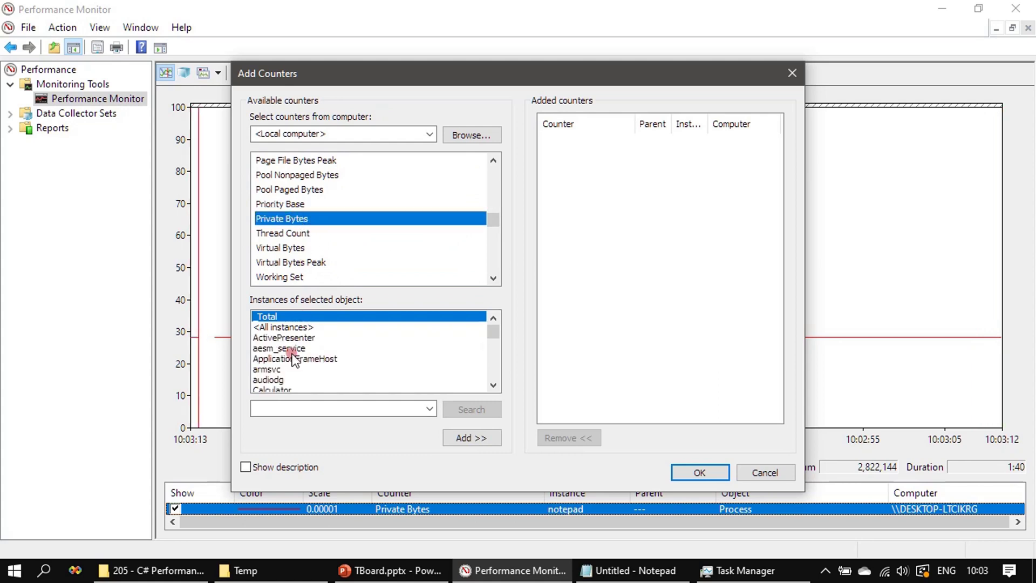
scroll(305, 359, down, 2)
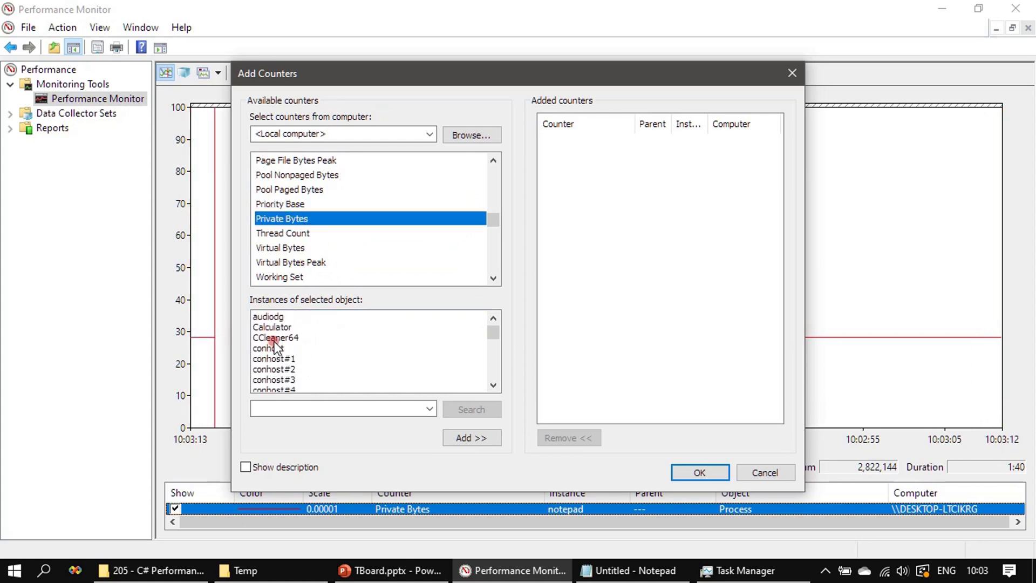
click(274, 340)
key(g)
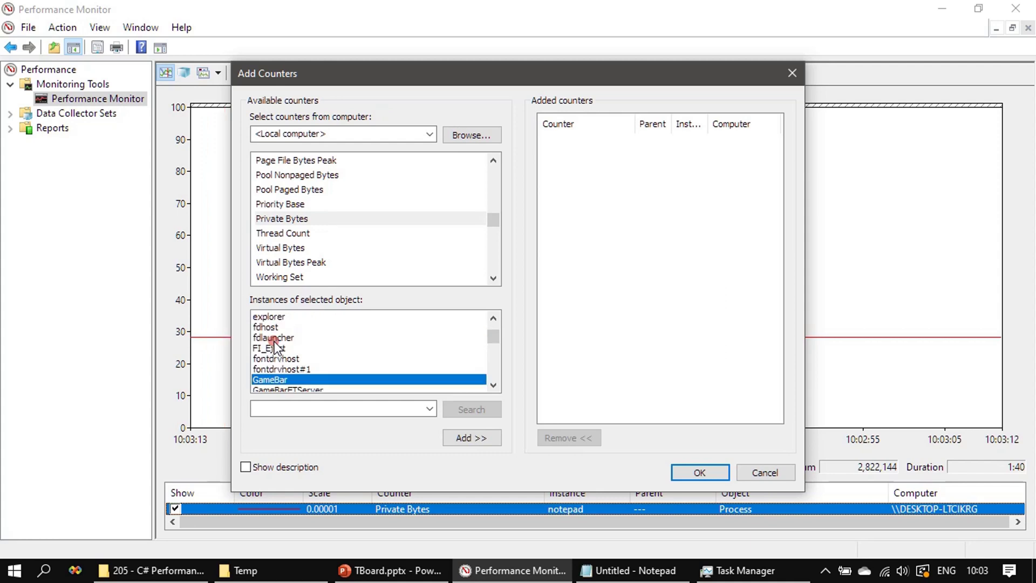
scroll(362, 359, down, 1)
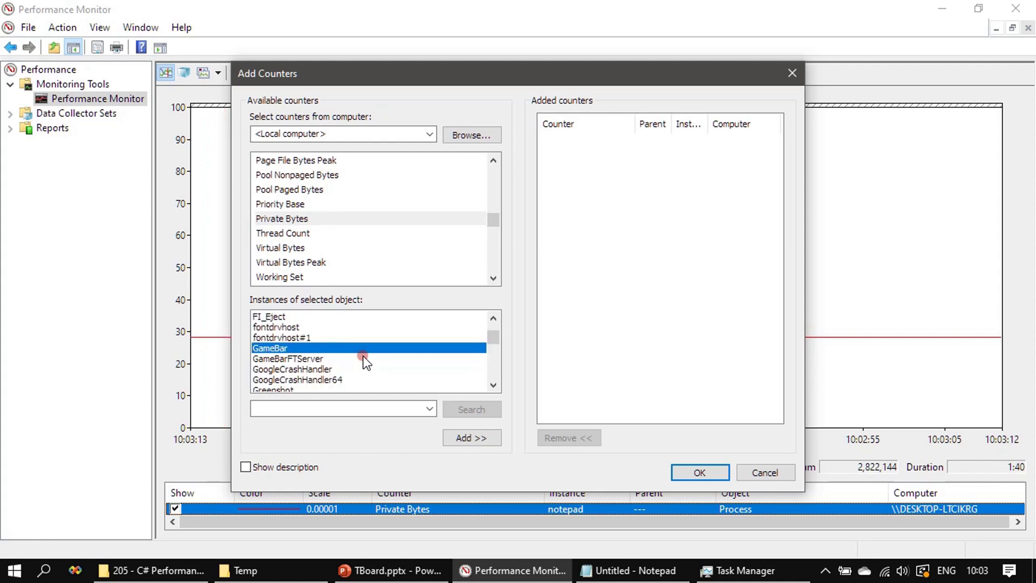
scroll(363, 358, down, 1)
click(269, 359)
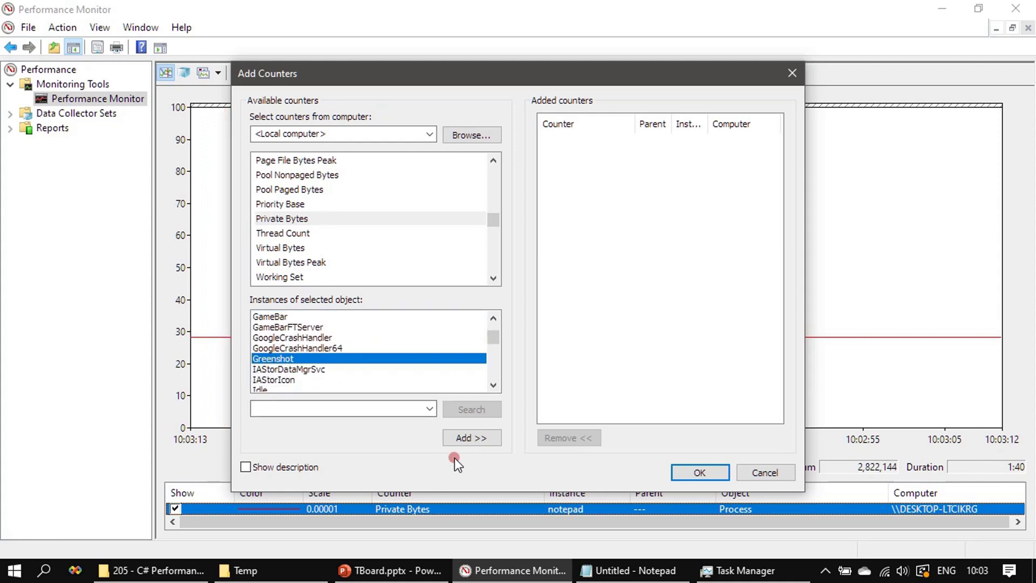
click(467, 437)
click(700, 473)
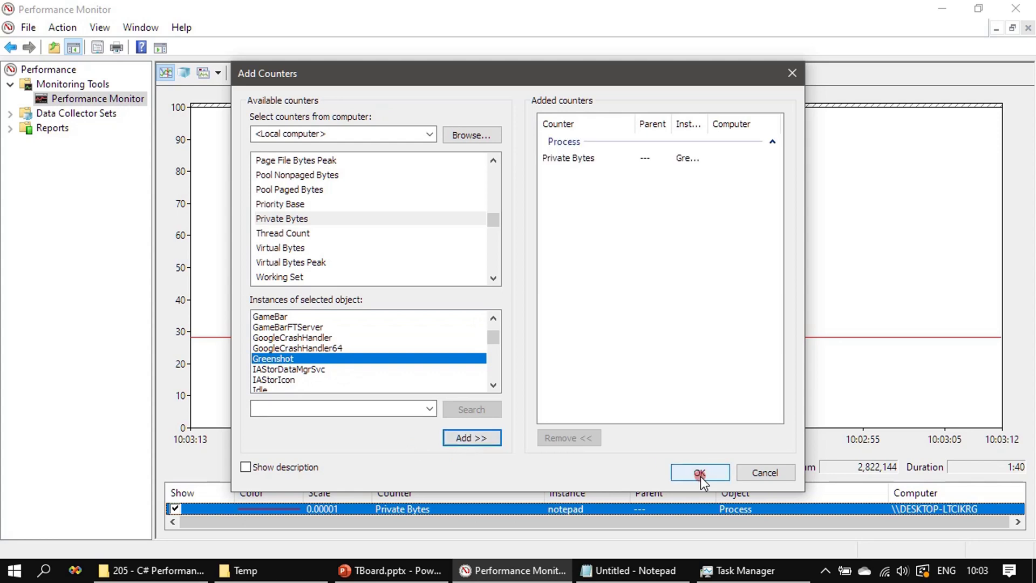
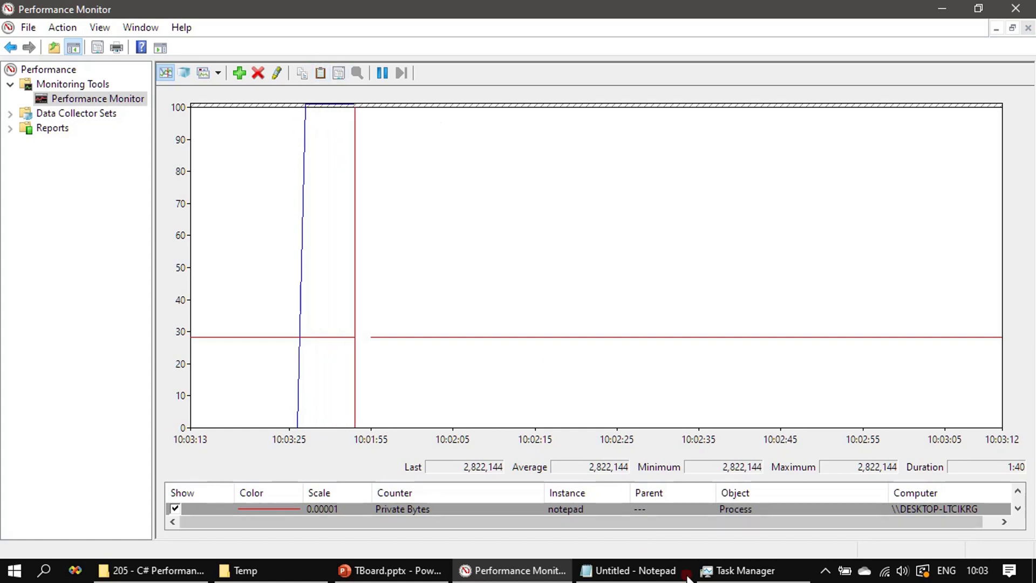
Switch to Task Manager, check Greenshot.exe's active private working set, and return to Performance Monitor.
click(740, 570)
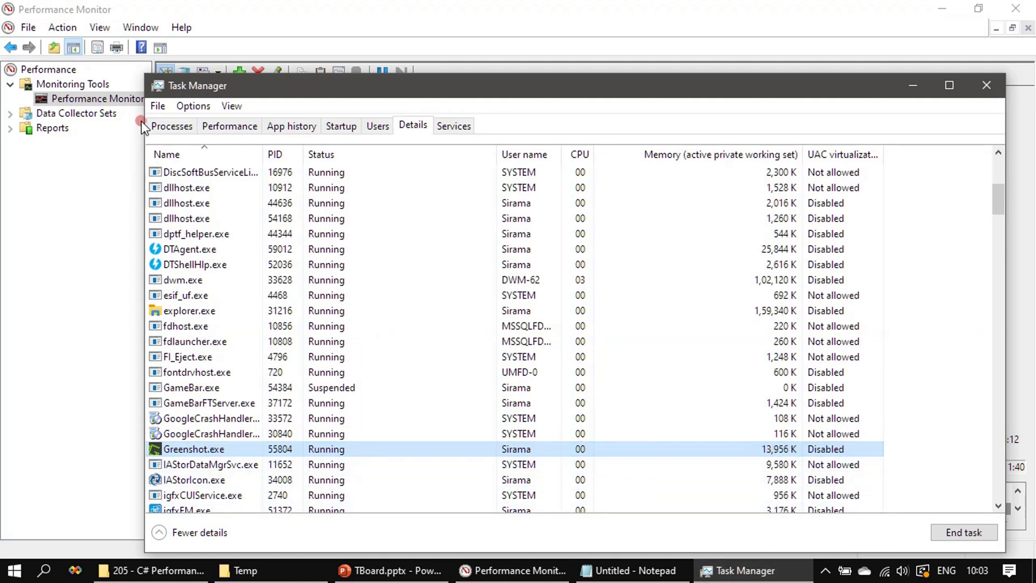
drag(247, 88, 478, 119)
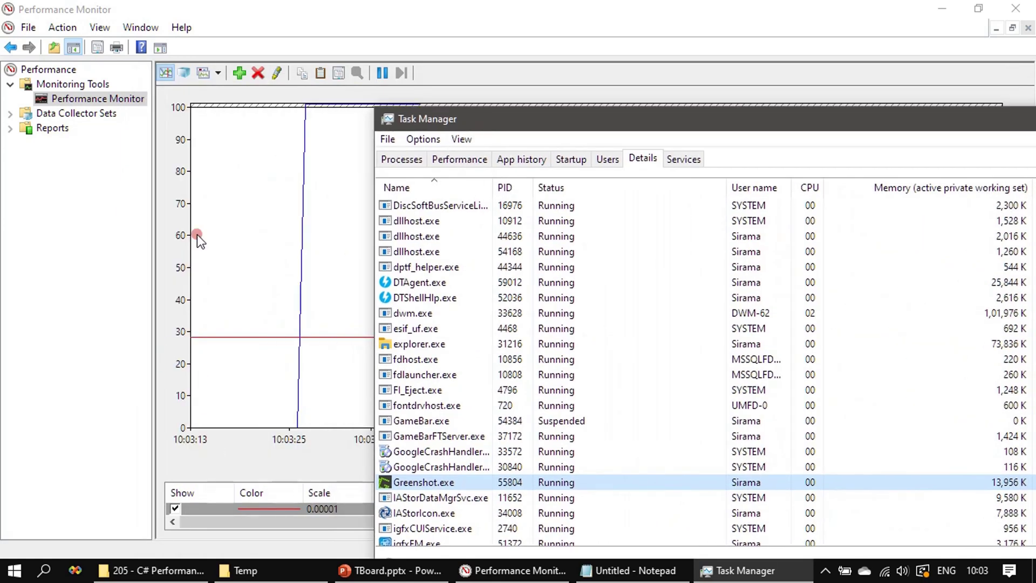
drag(667, 113, 342, 31)
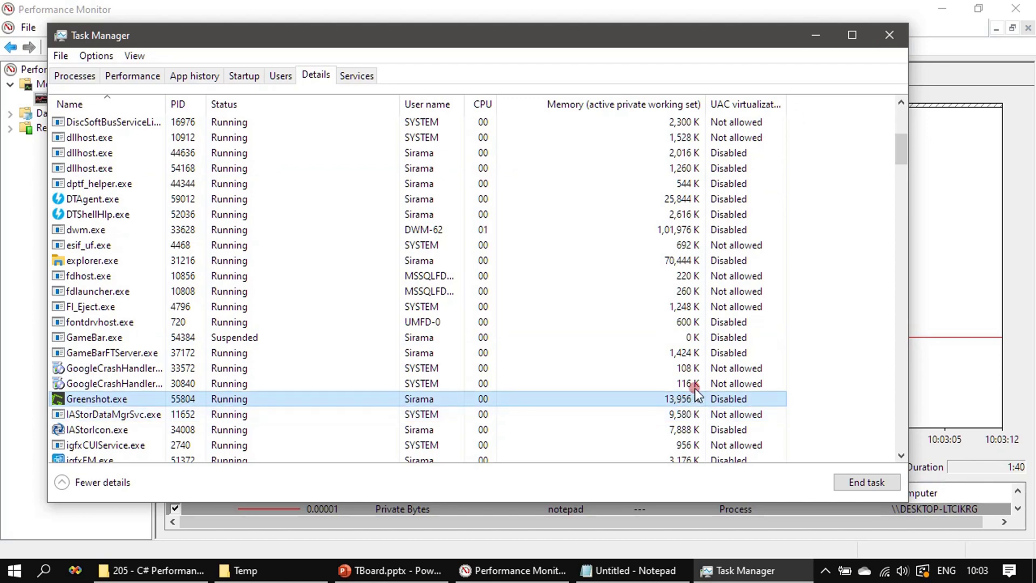
click(816, 35)
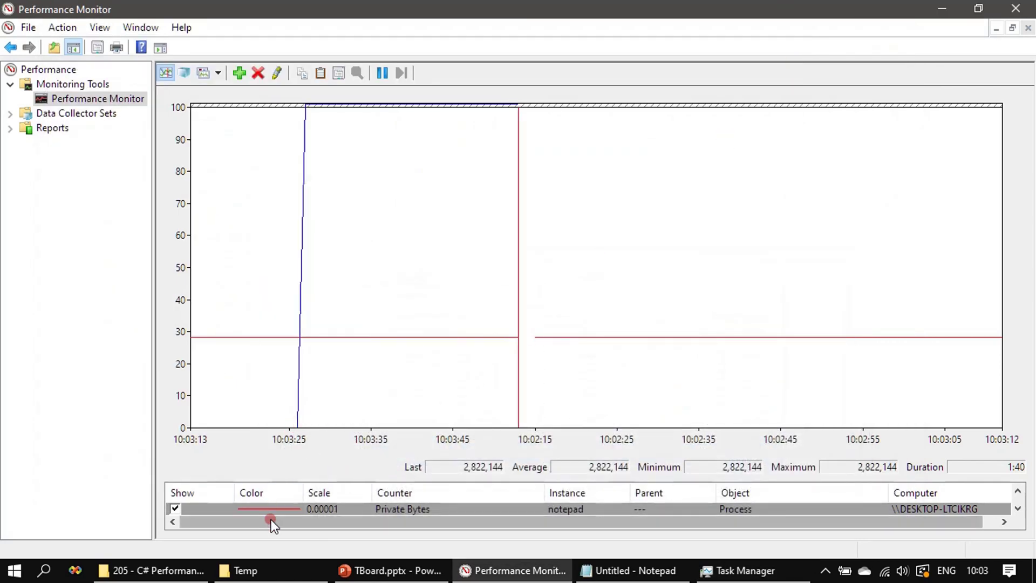
Set the scale of Greenshot's Private Bytes counter to 0.001 in its properties.
click(1017, 509)
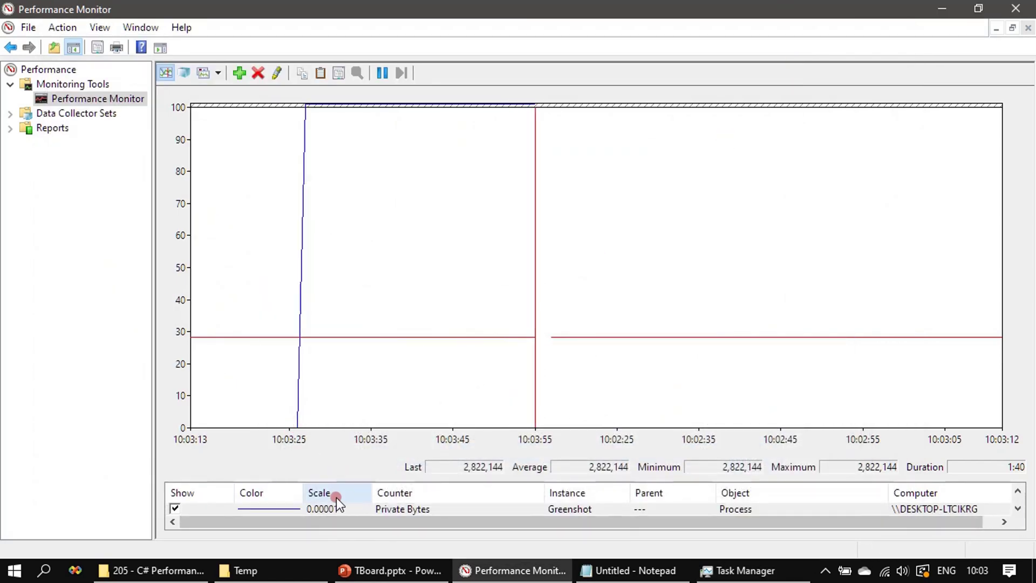
click(364, 509)
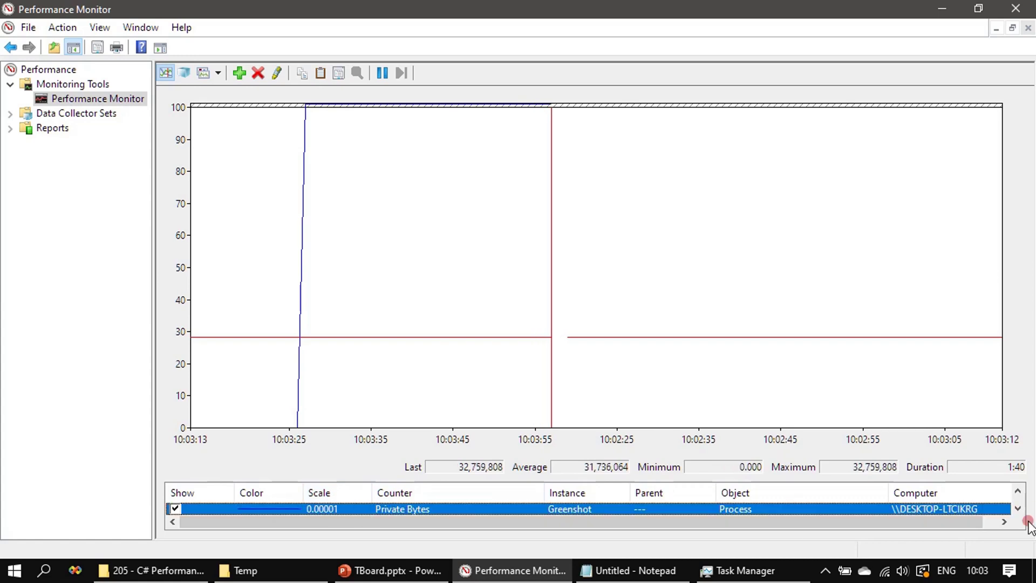
right_click(321, 508)
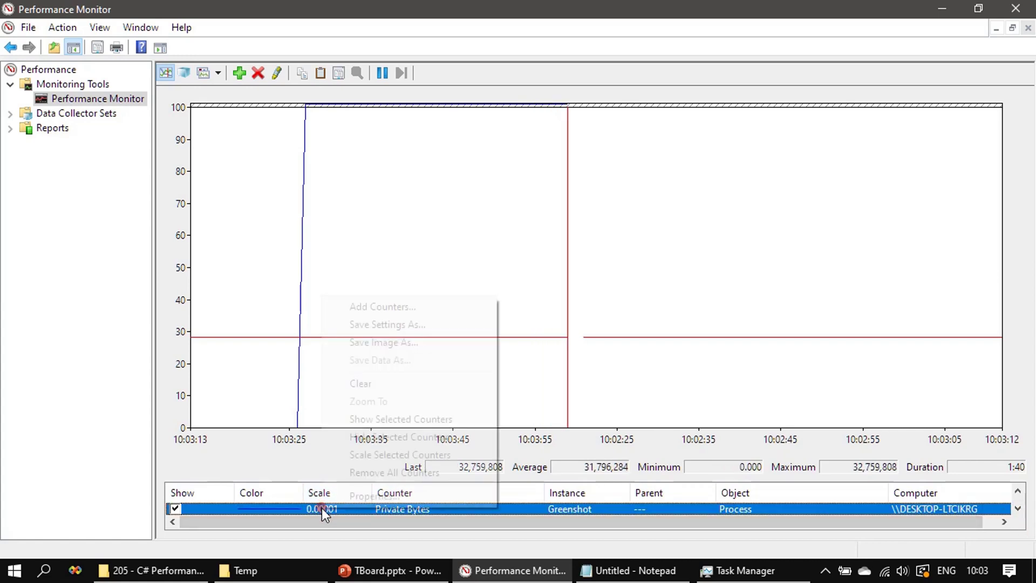
click(401, 495)
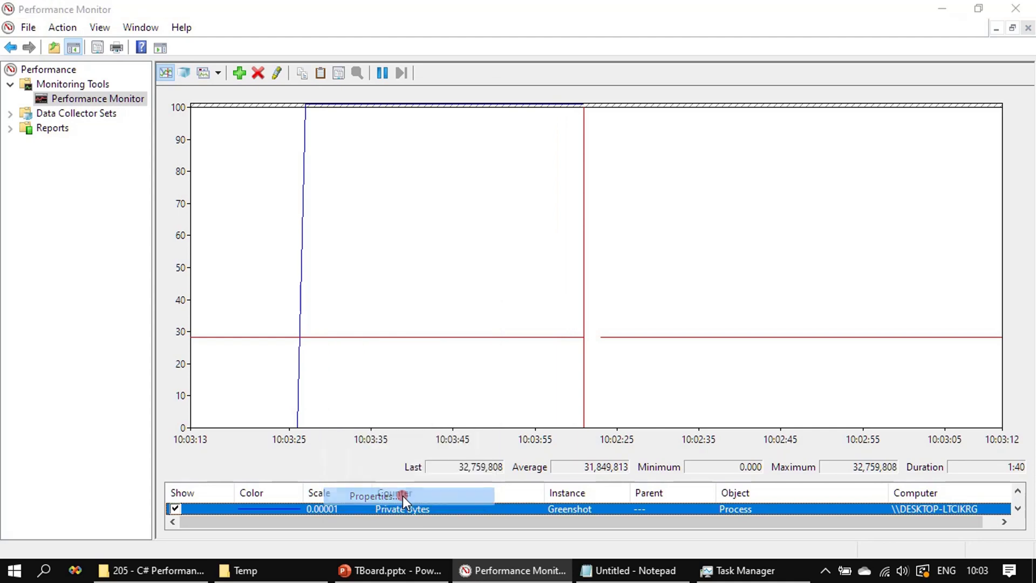
click(301, 394)
click(312, 394)
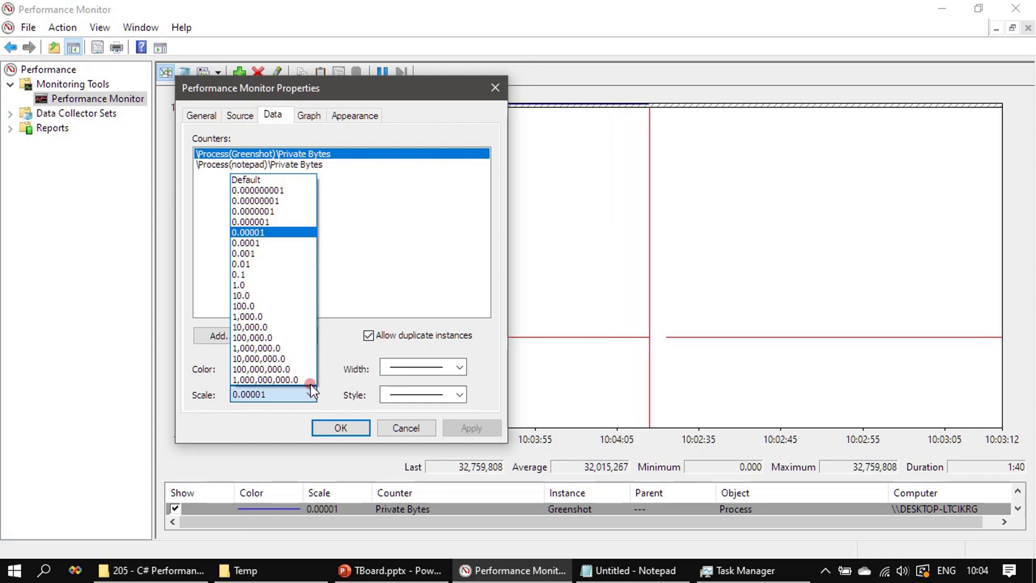
click(252, 252)
click(485, 432)
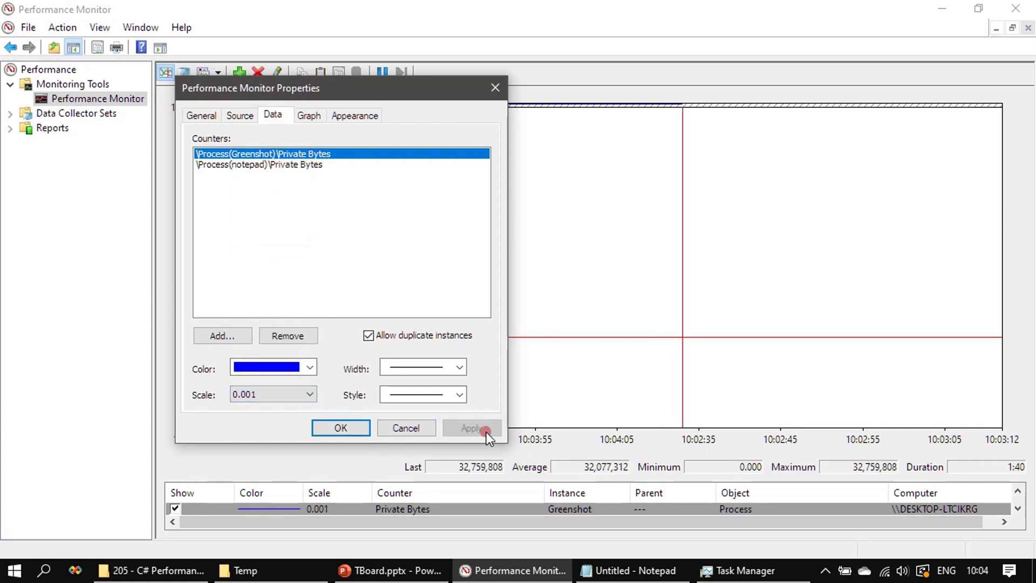
click(335, 426)
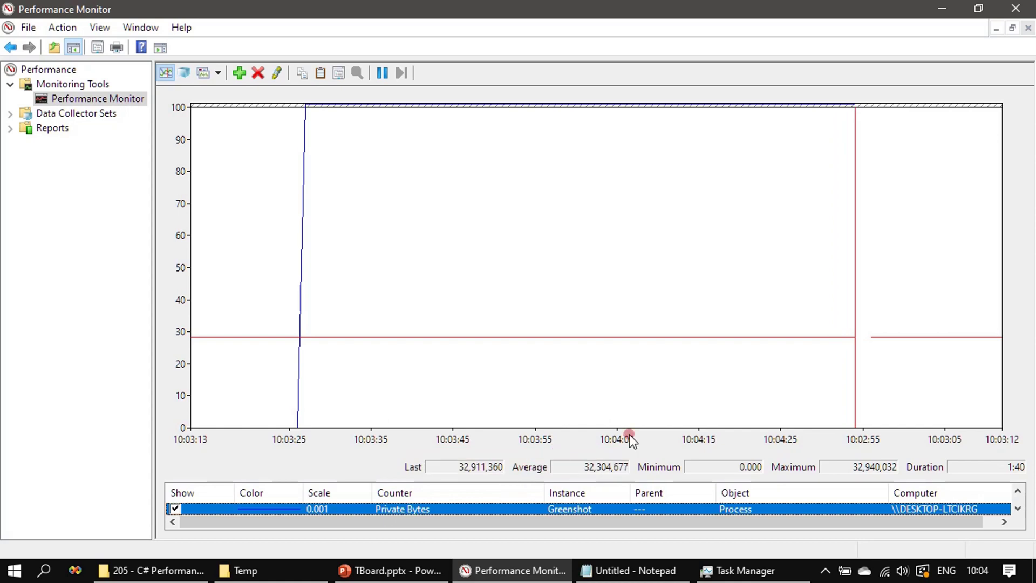
click(617, 361)
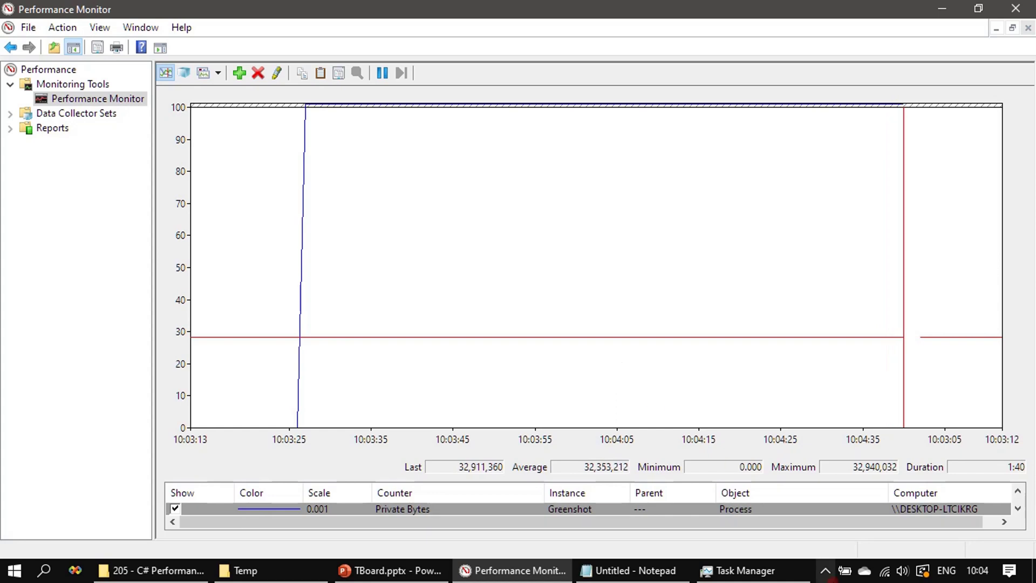
click(818, 576)
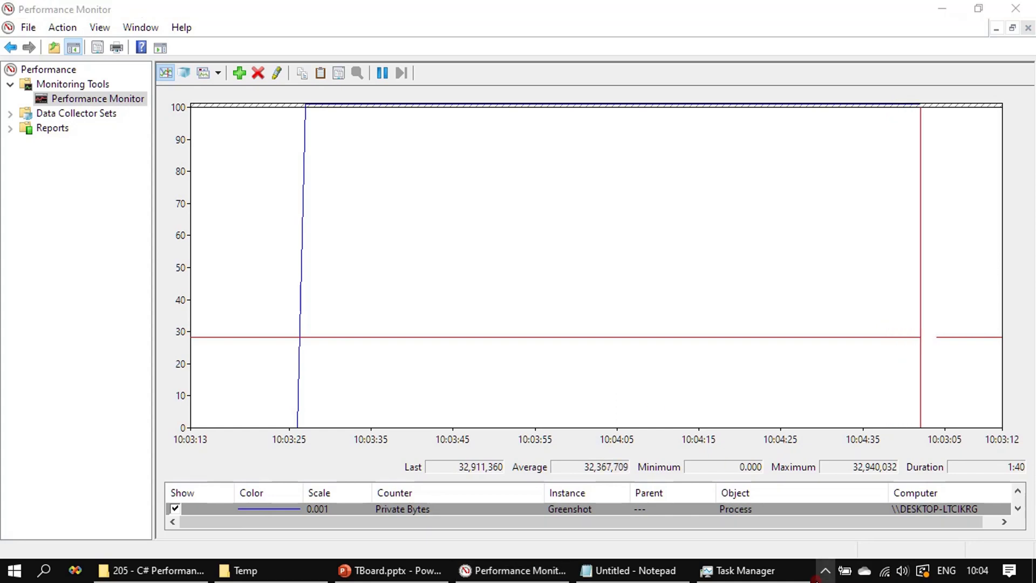
click(819, 576)
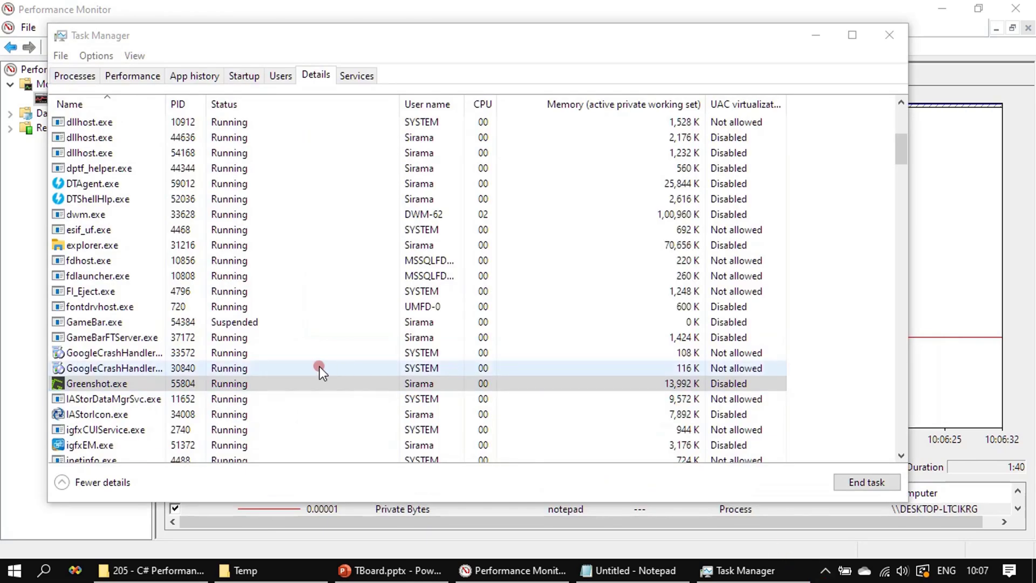
Recheck the memory figure for Greenshot.exe in Task Manager and go back to the Performance Monitor graph.
click(555, 386)
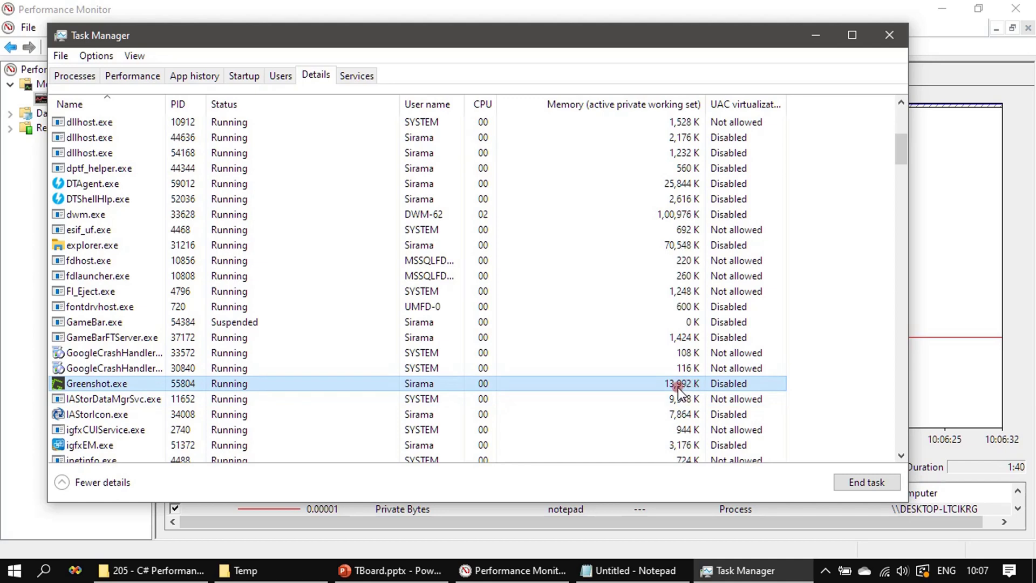
click(815, 35)
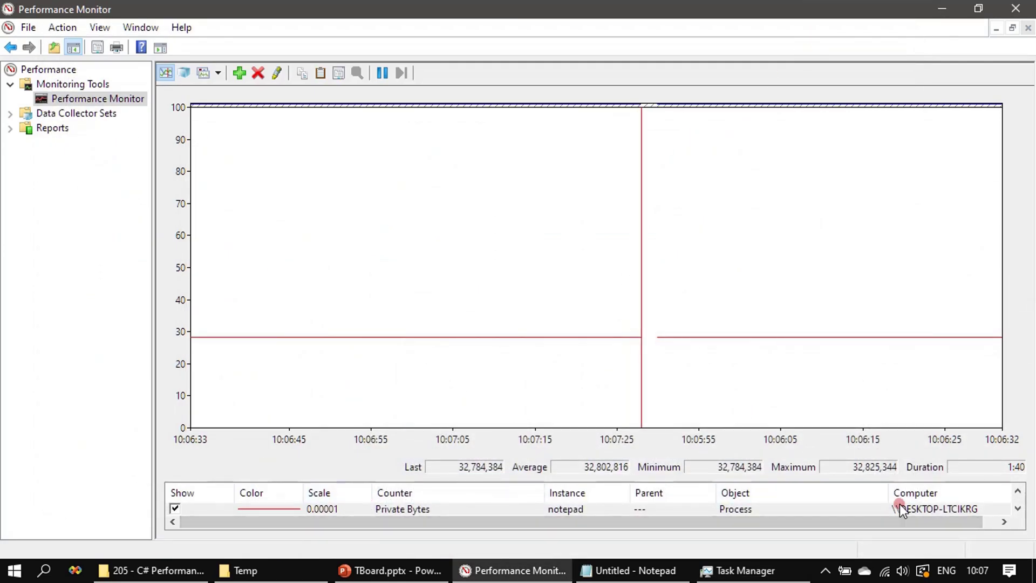
Set the scale of Greenshot's Private Bytes counter to 0.000001 and apply the change.
click(1017, 509)
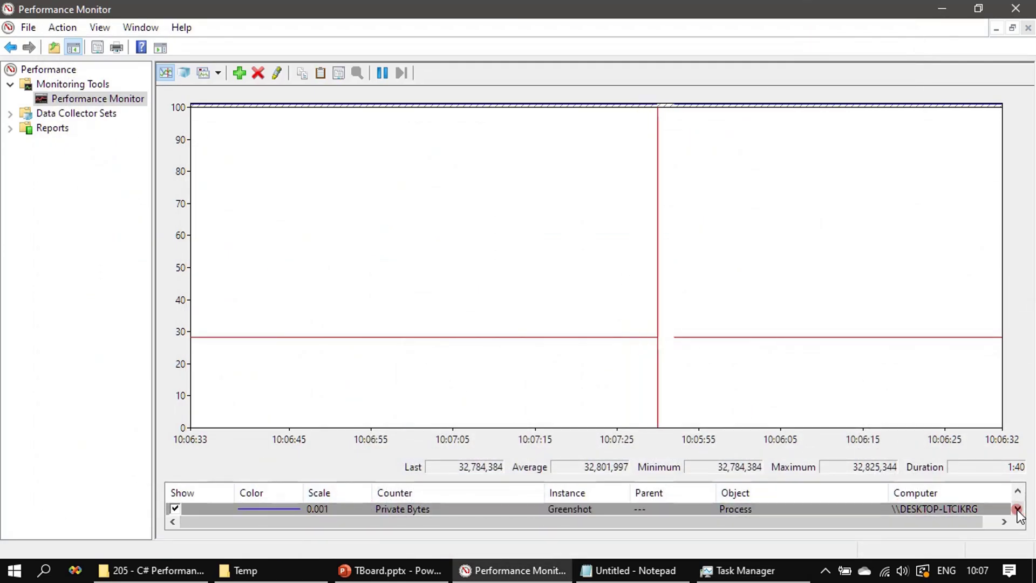
right_click(334, 509)
click(381, 498)
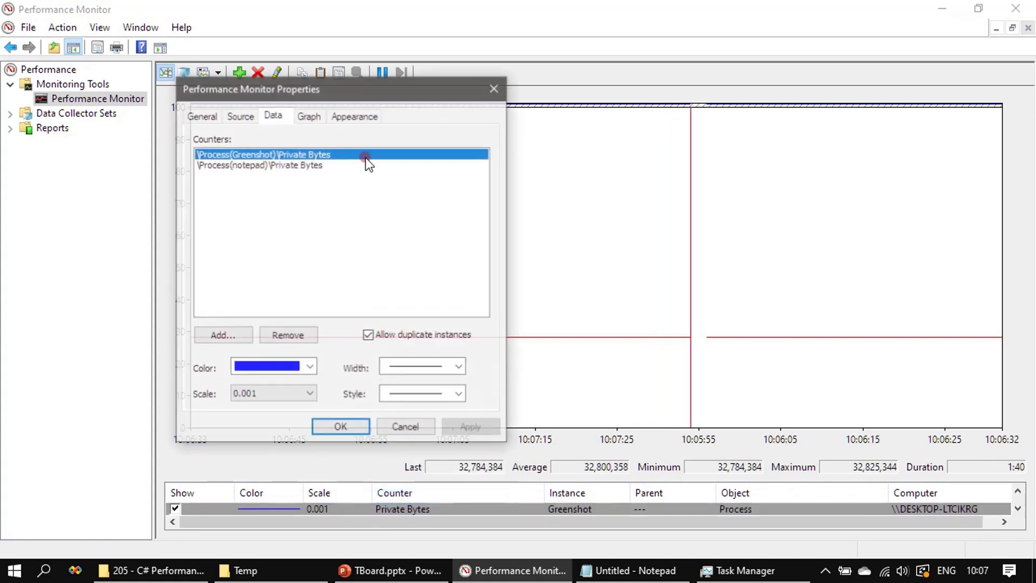
click(308, 394)
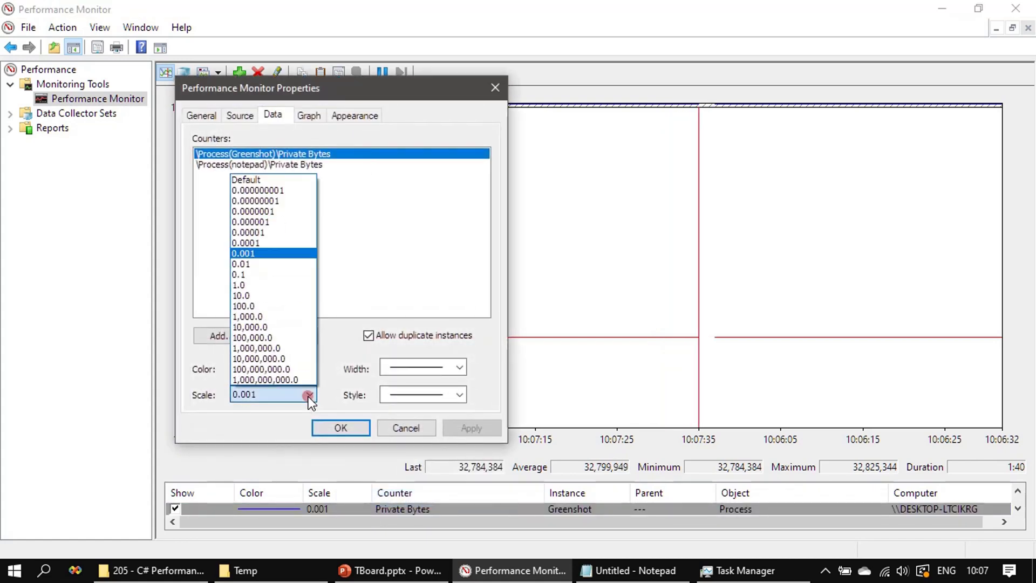
click(257, 224)
click(484, 430)
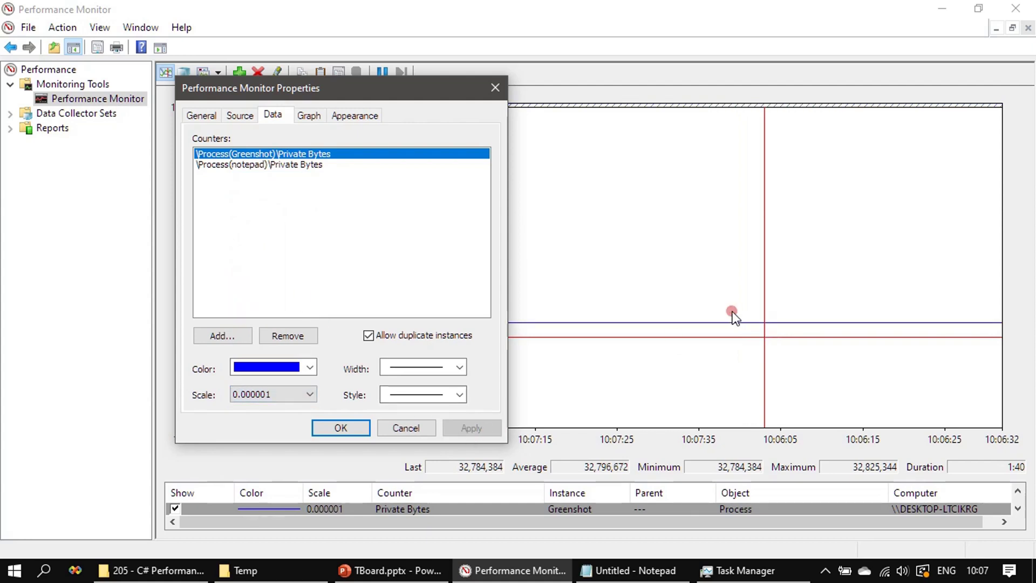
click(346, 427)
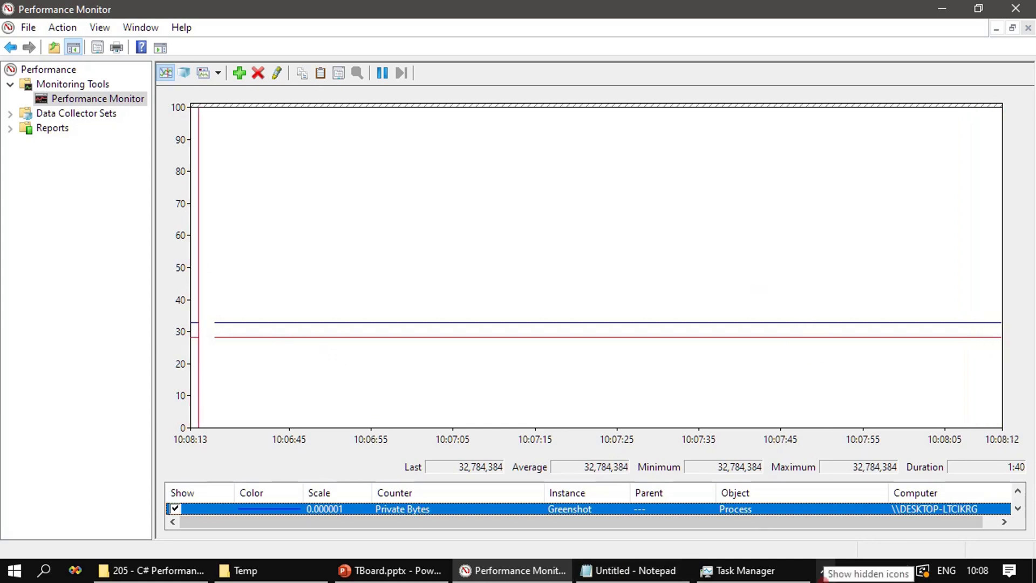
click(824, 571)
click(825, 570)
click(501, 387)
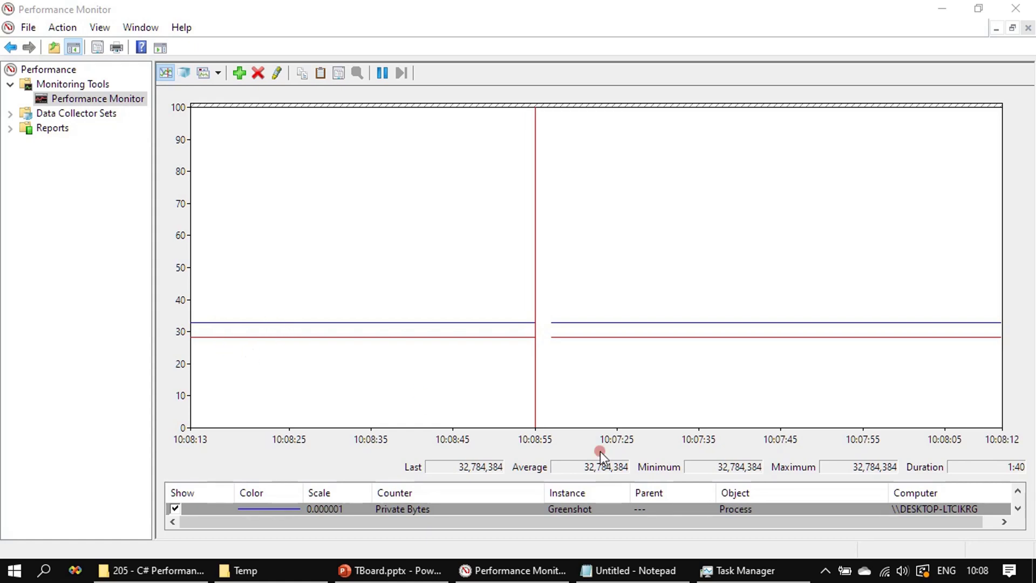
Set the performance graph's vertical scale to a minimum of 25 and a maximum of 42, and apply it.
click(1021, 492)
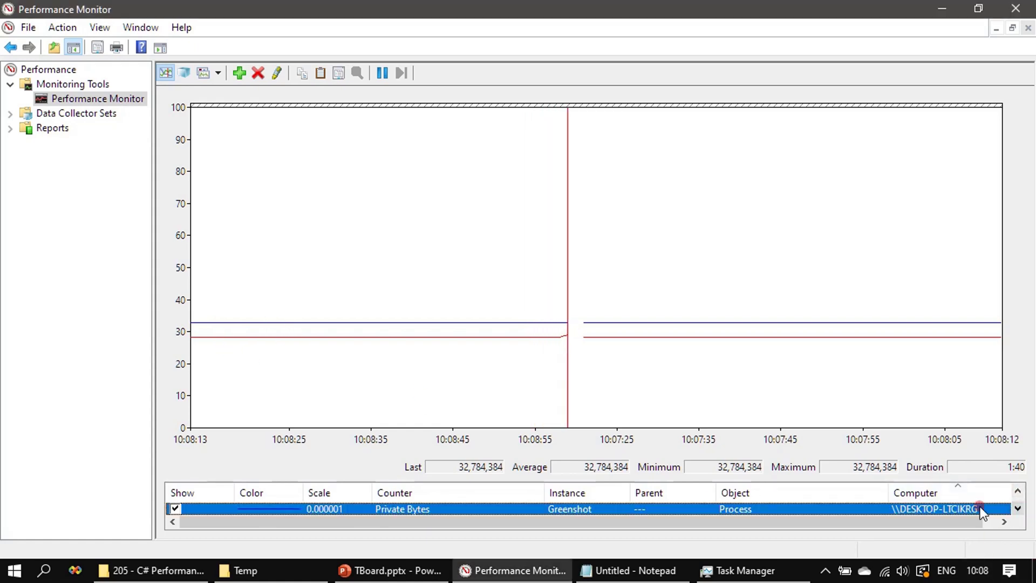
click(1019, 490)
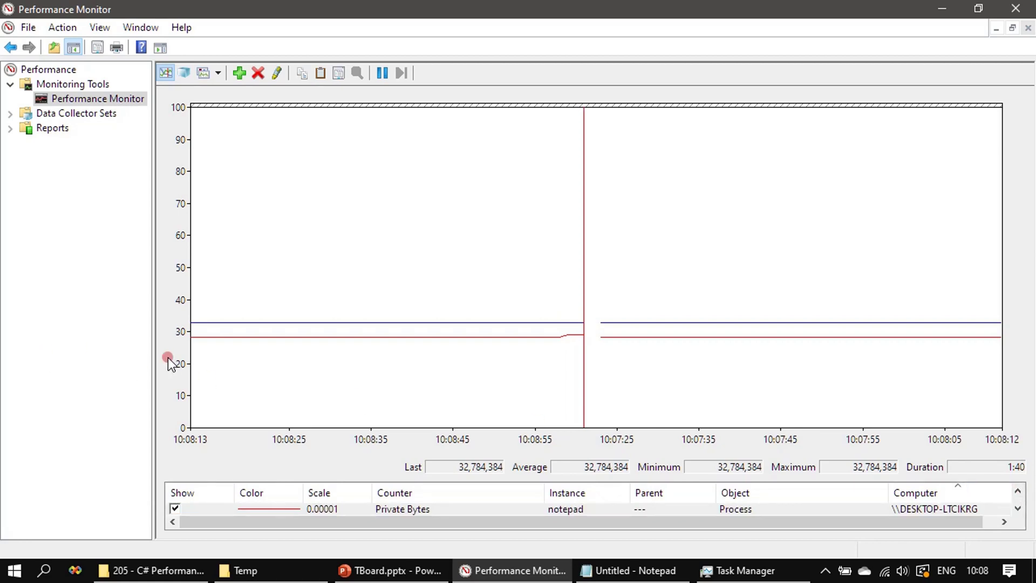
right_click(351, 234)
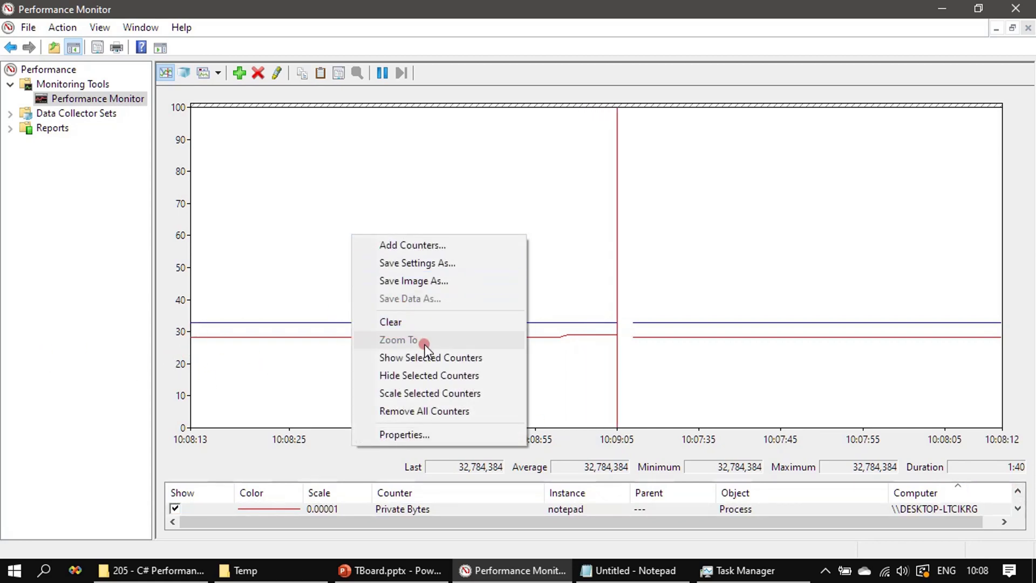
click(443, 435)
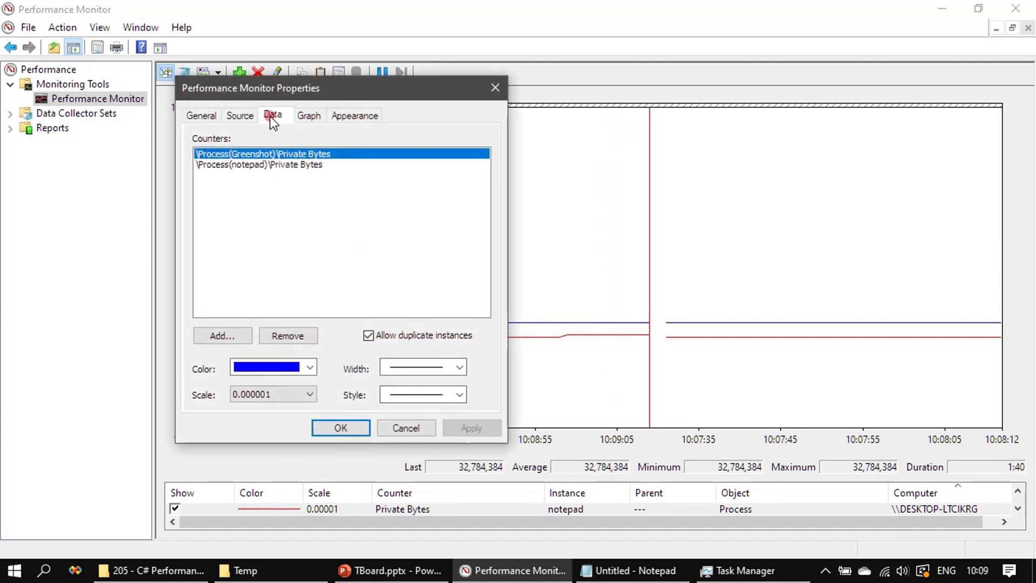
click(308, 119)
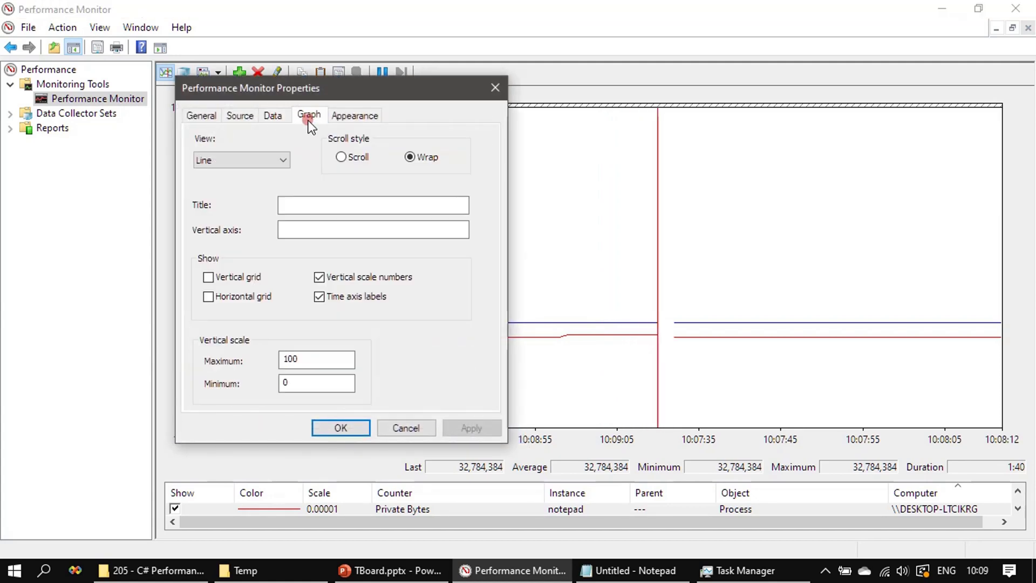
double_click(300, 383)
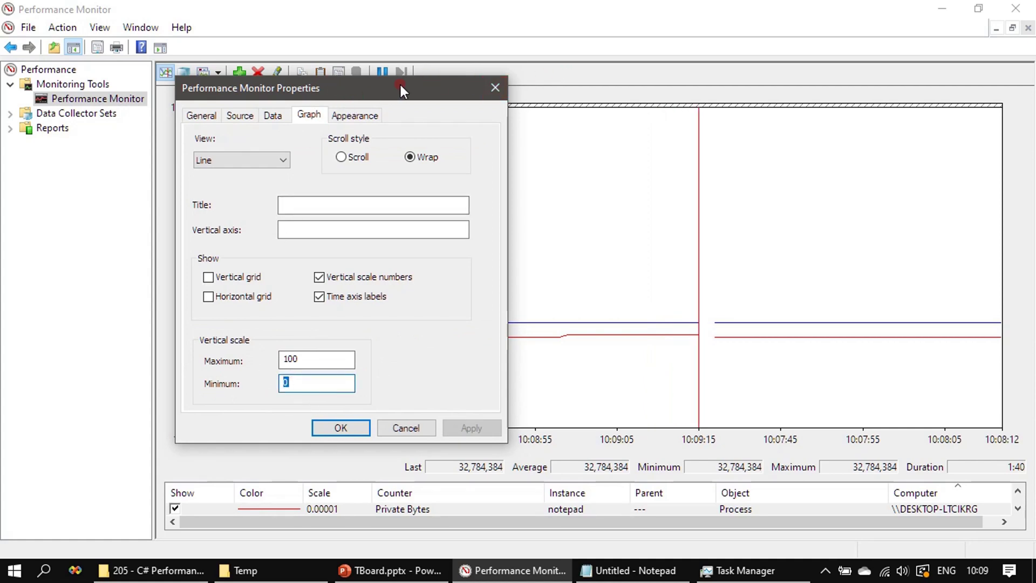
drag(383, 85, 590, 61)
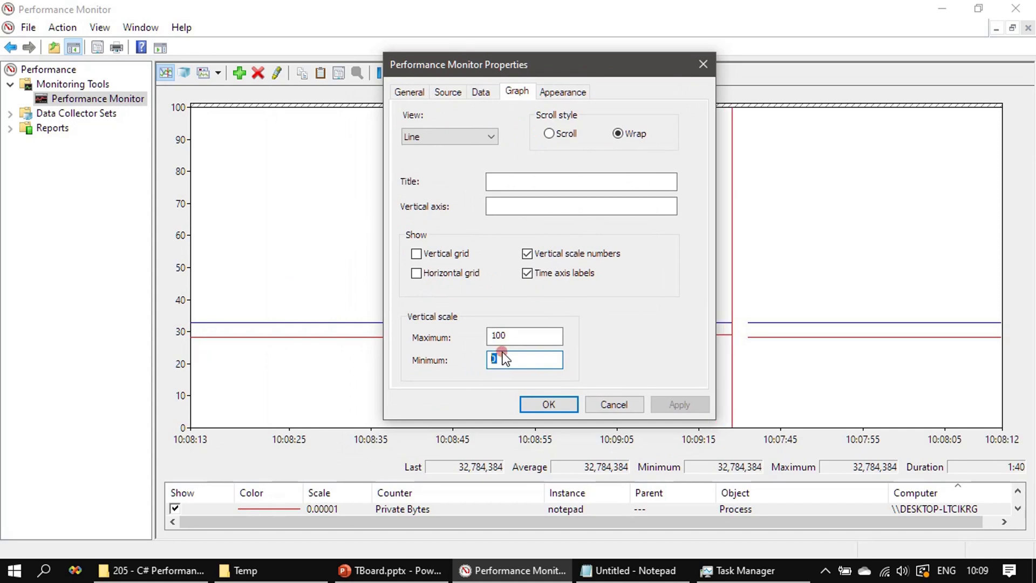
text(25)
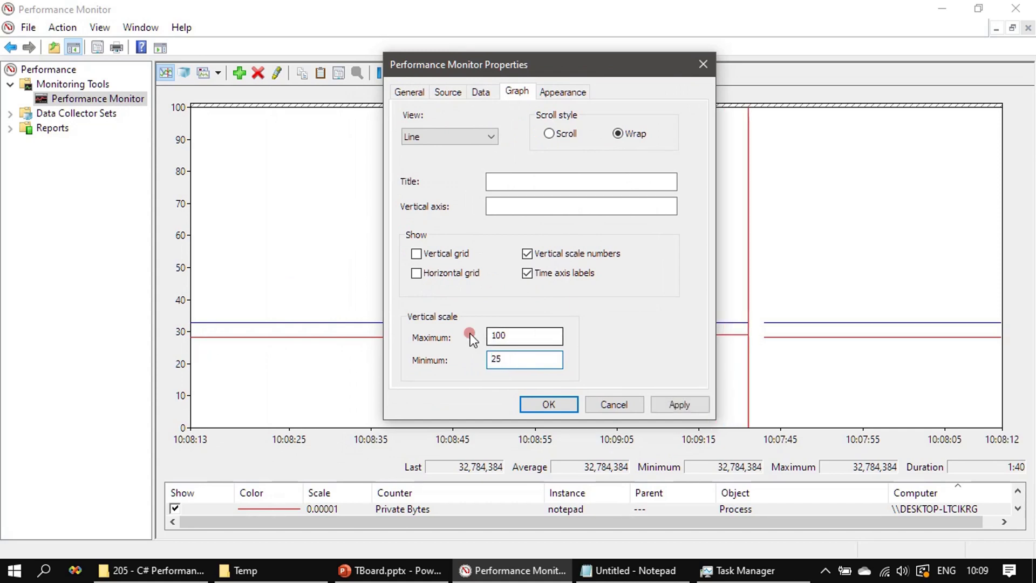
double_click(510, 335)
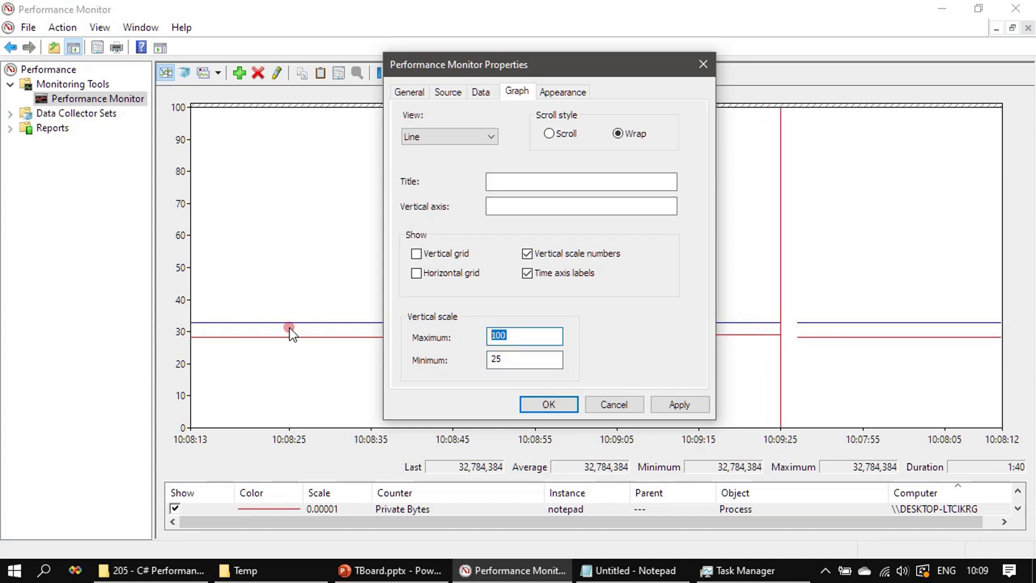
text(42)
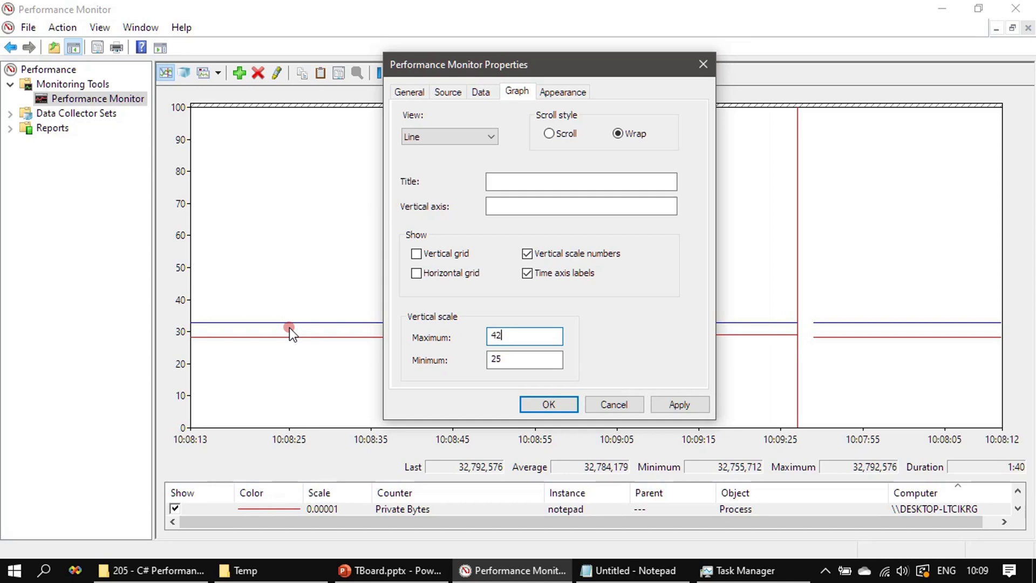
click(680, 406)
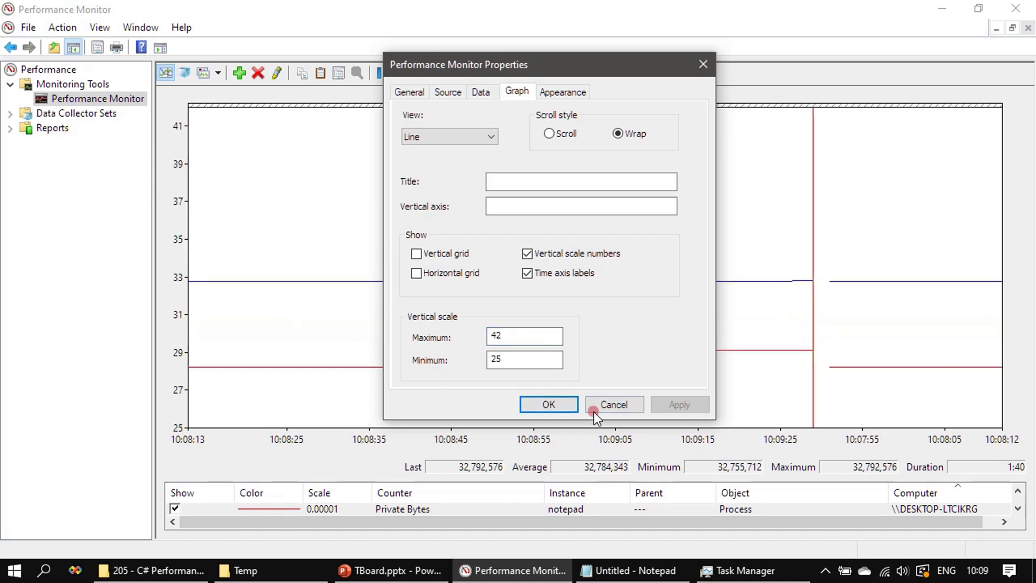
click(543, 403)
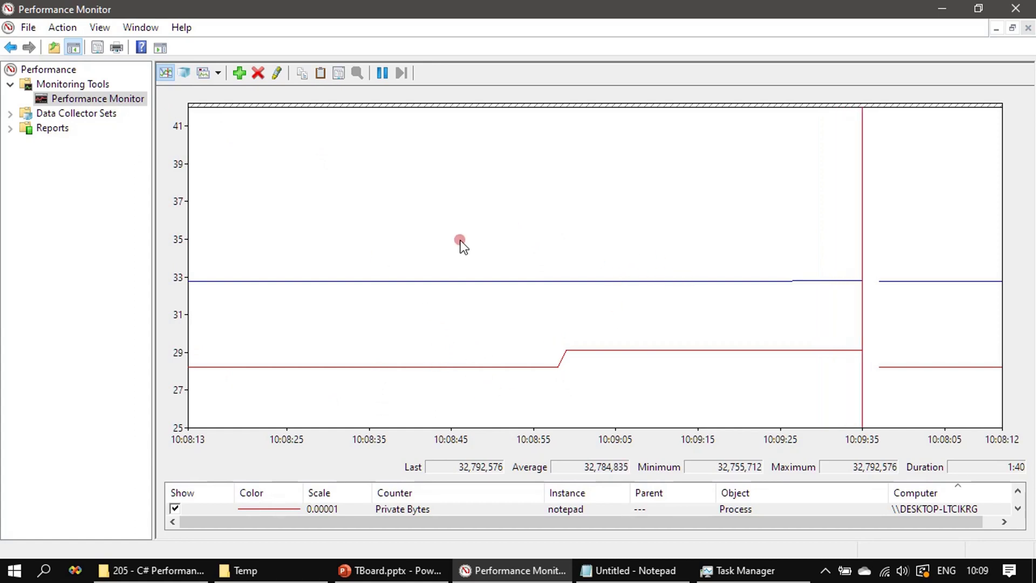
Set the graph to sample every 5 seconds in the Performance Monitor properties and apply the change.
right_click(376, 204)
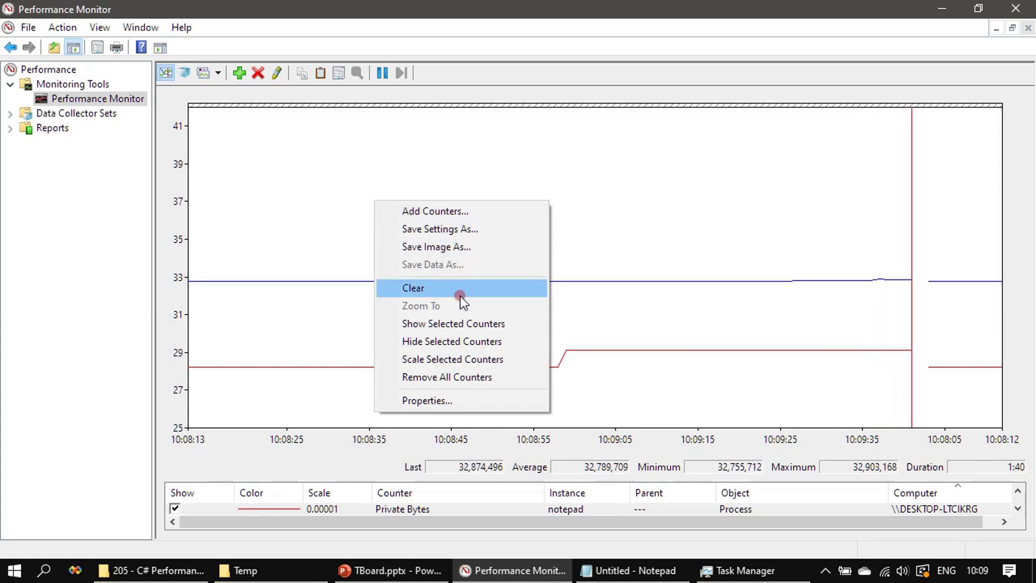
click(475, 400)
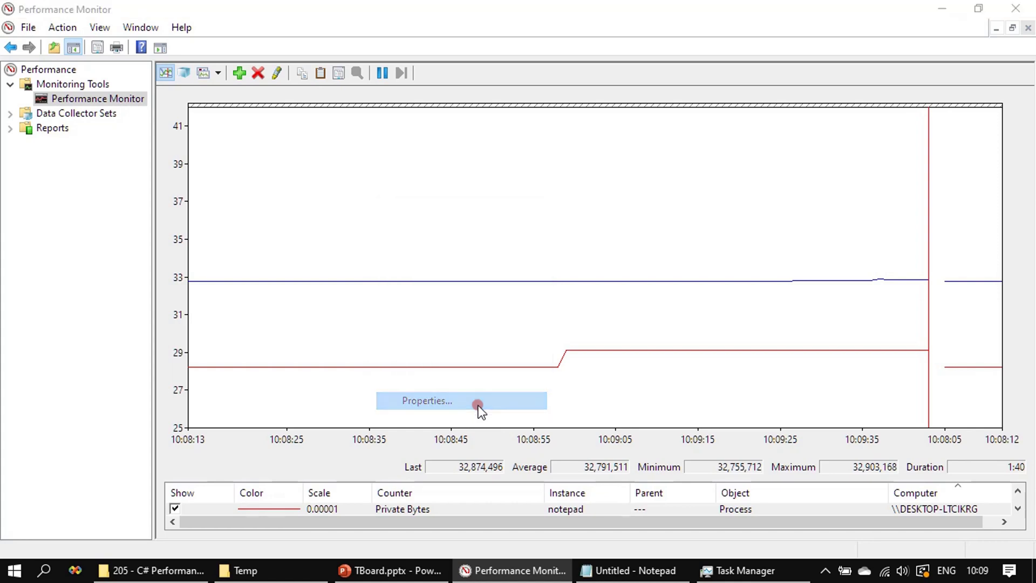
click(202, 116)
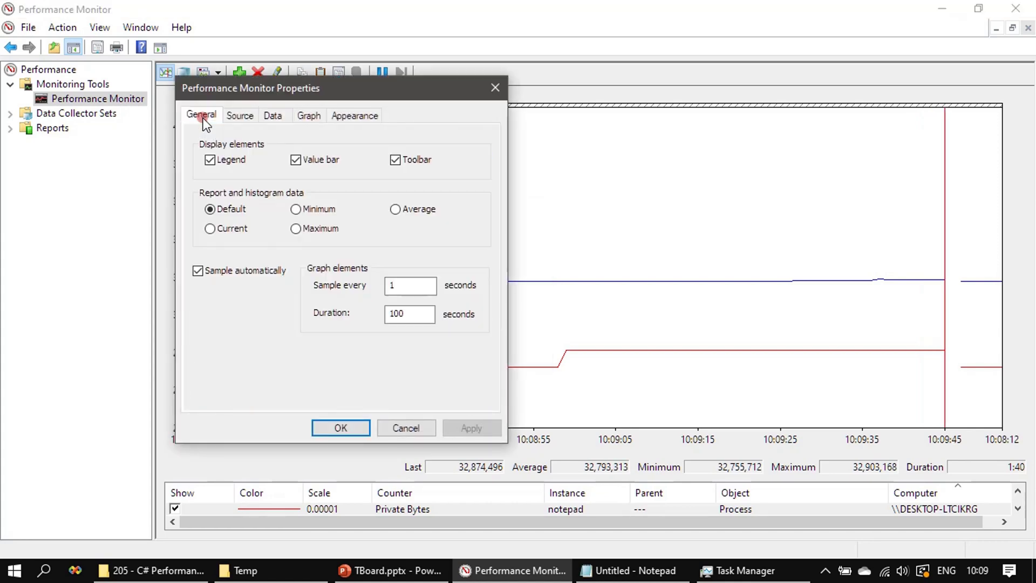
click(413, 312)
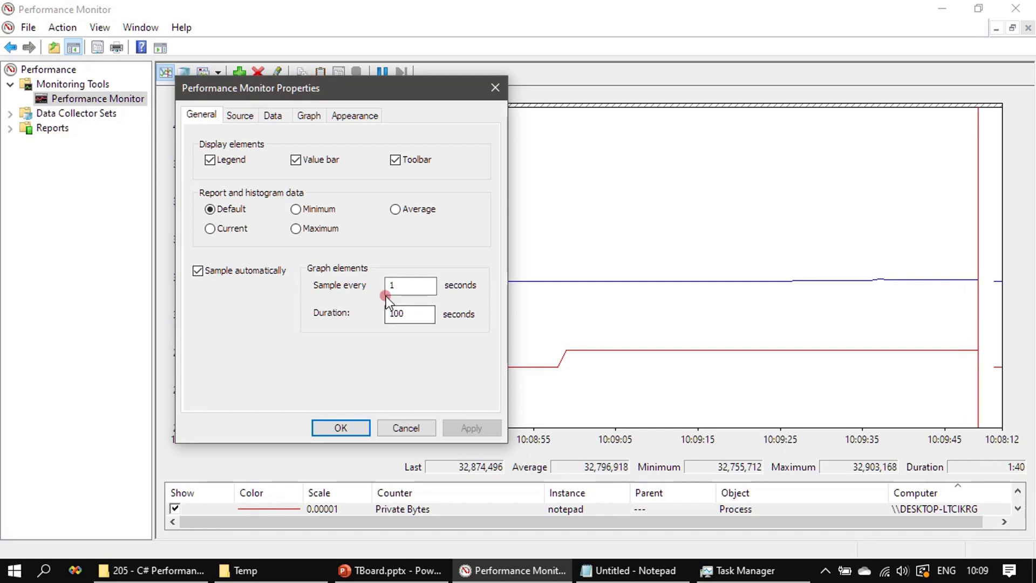
double_click(420, 284)
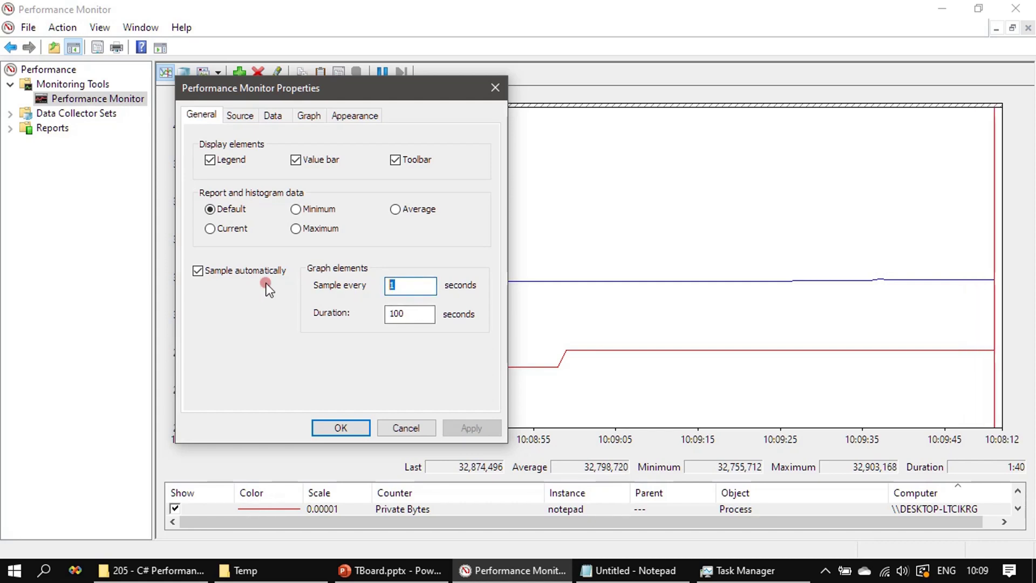
text(5)
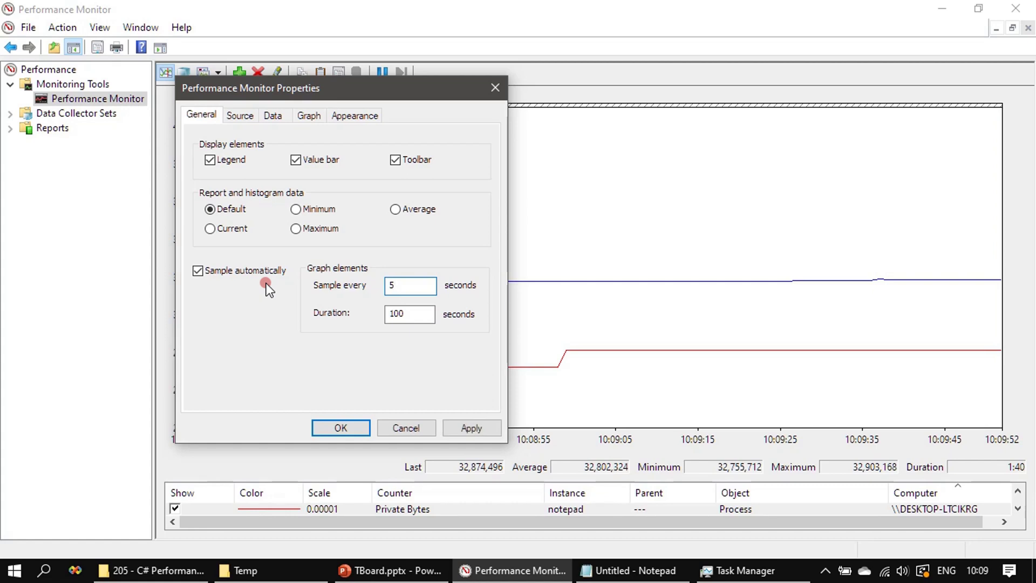
click(472, 427)
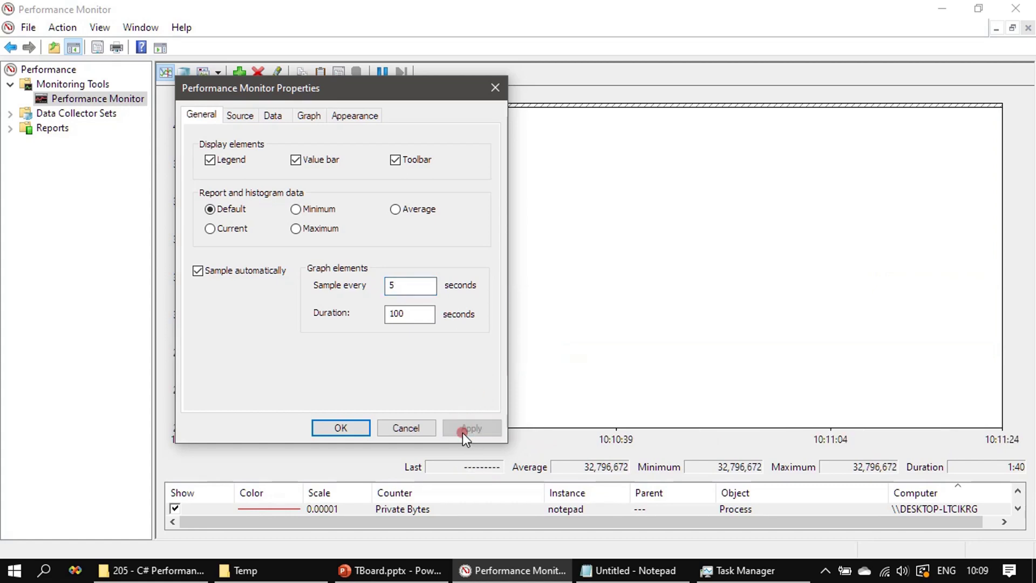
click(341, 427)
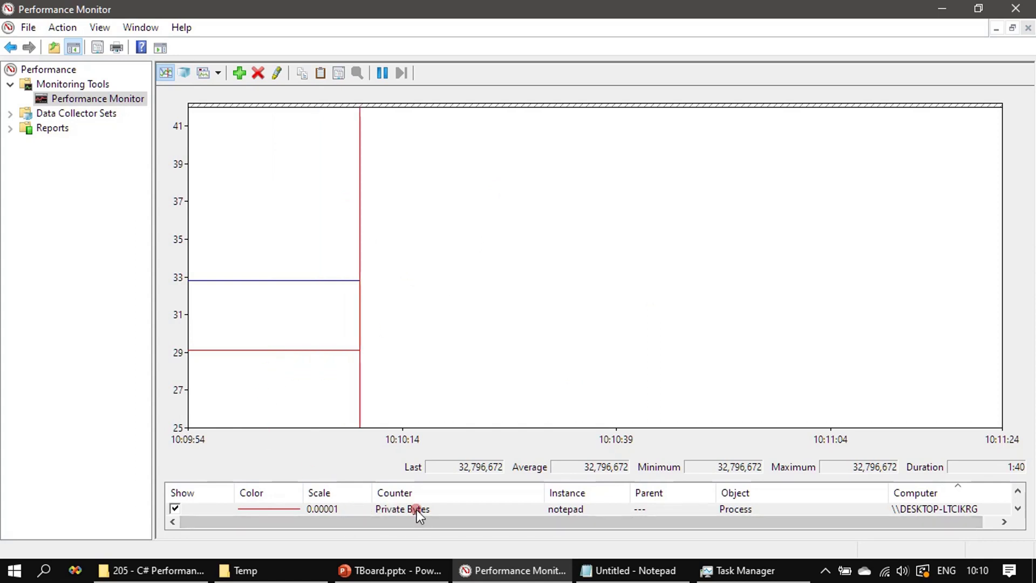
Check the Notepad Private Bytes values and review the Processor counters available to add, without adding any.
click(389, 510)
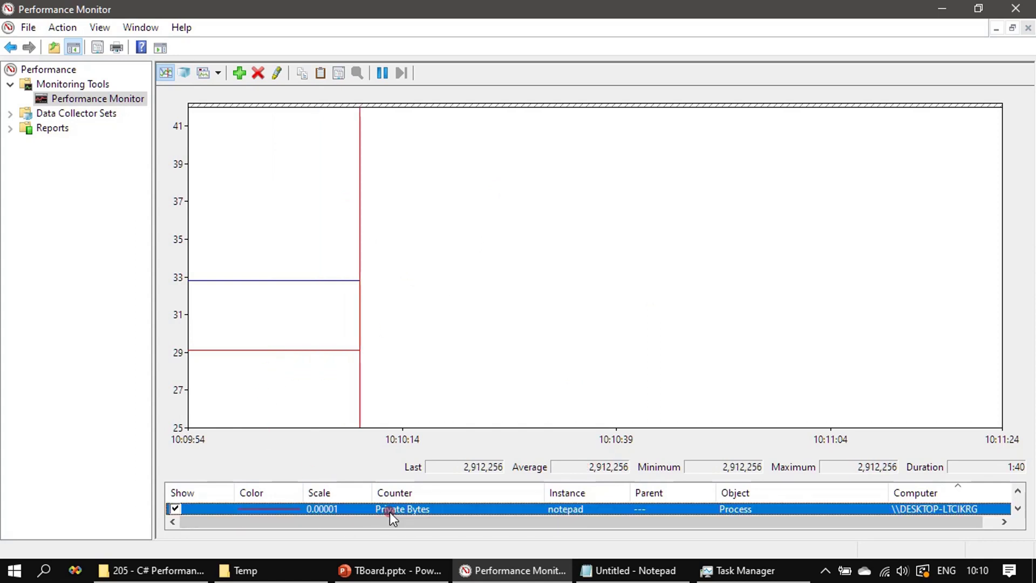
click(238, 74)
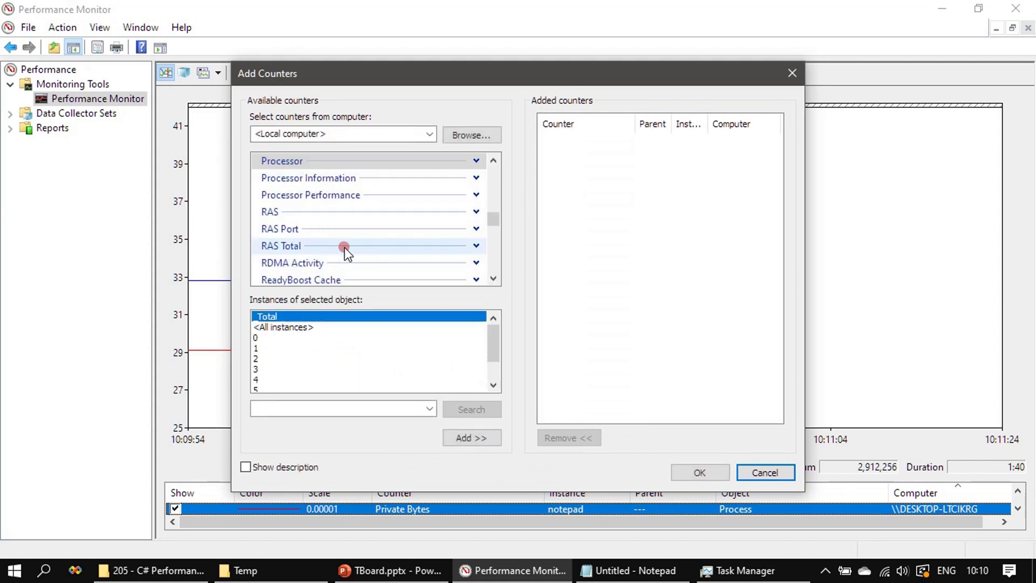
click(304, 166)
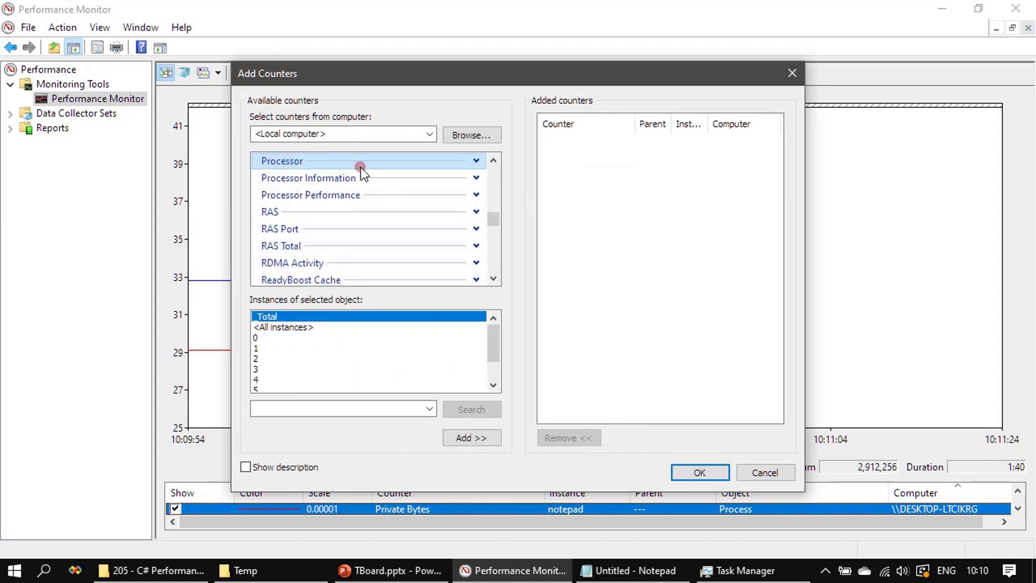
click(477, 161)
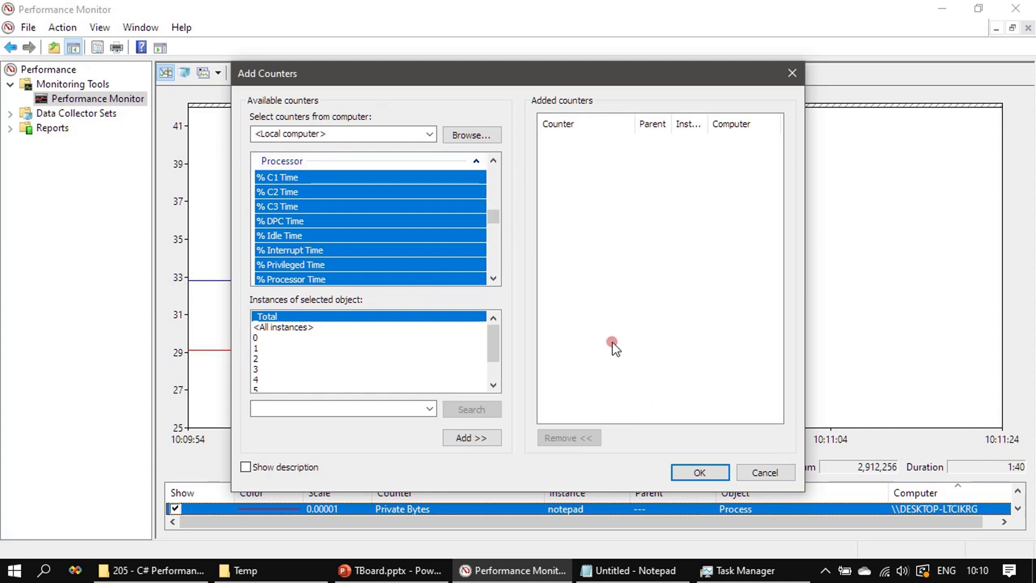
click(766, 473)
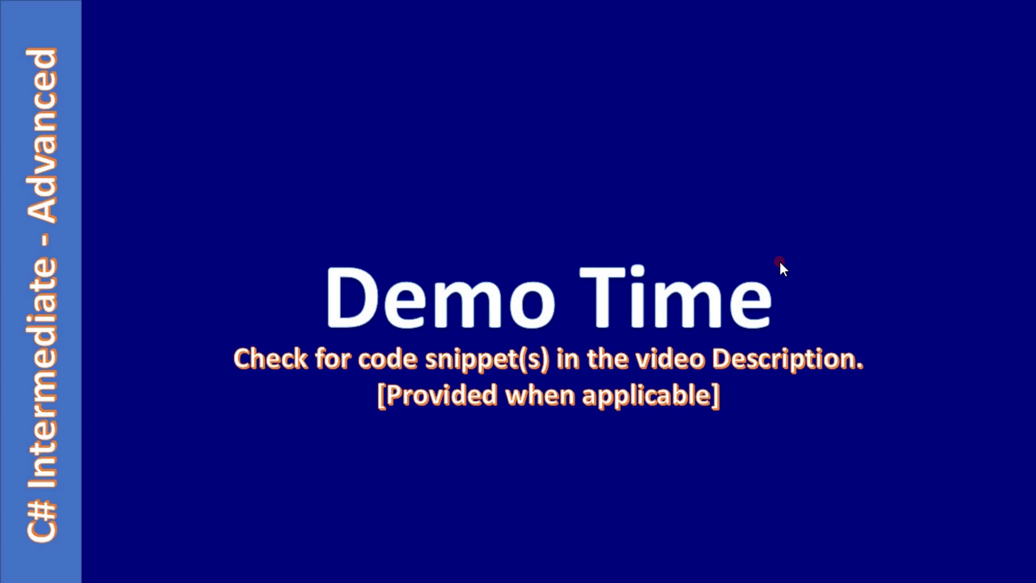
click(778, 260)
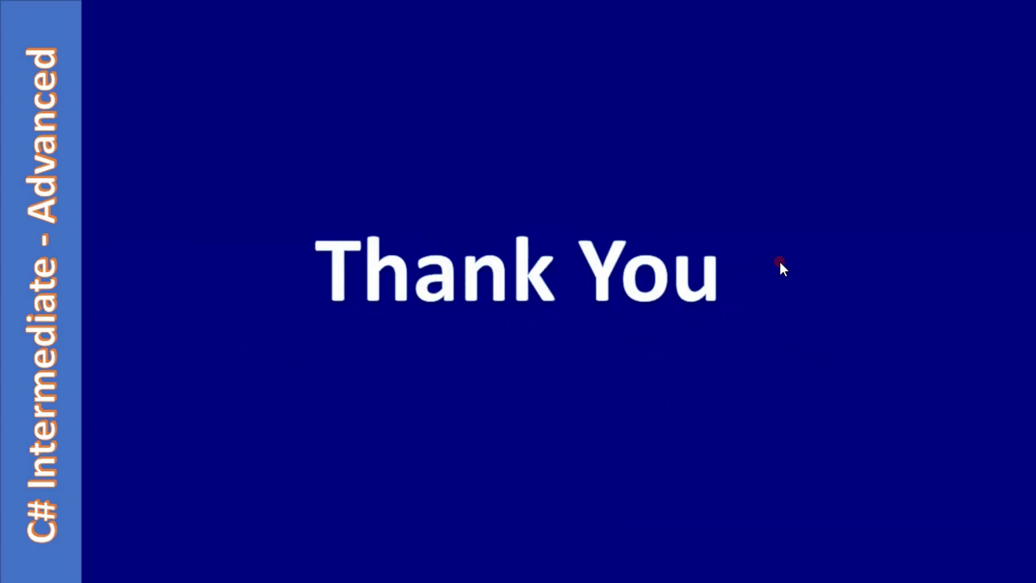